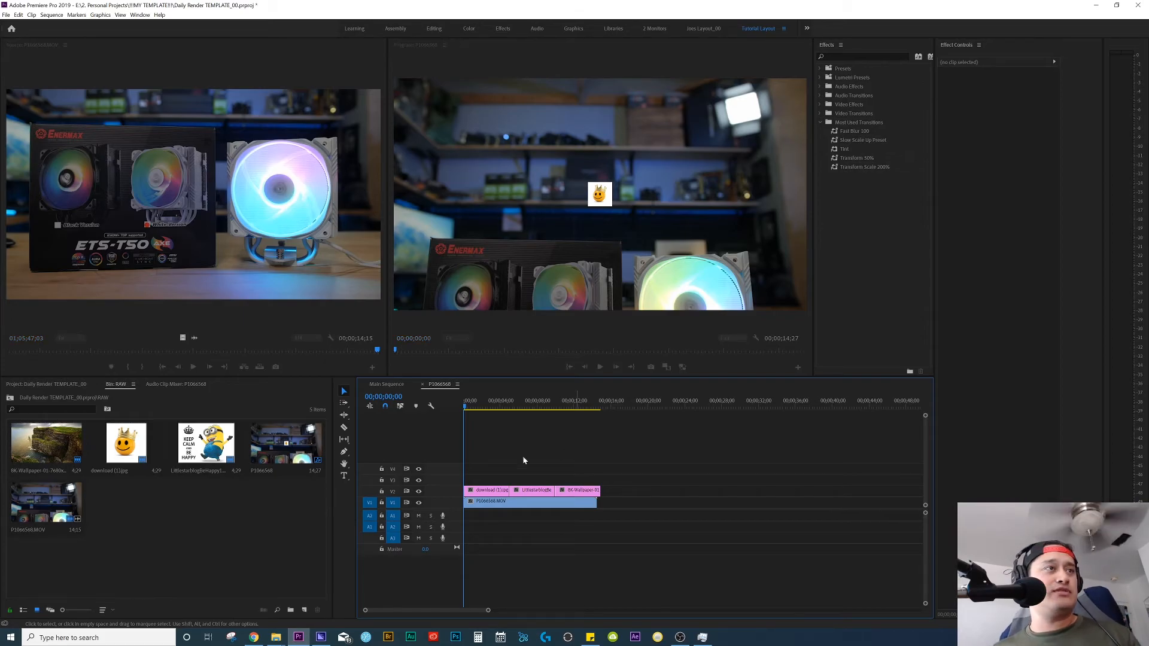
Preview each of the three still images along the timeline, ending on the selected cliff wallpaper clip.
left_click(488, 404)
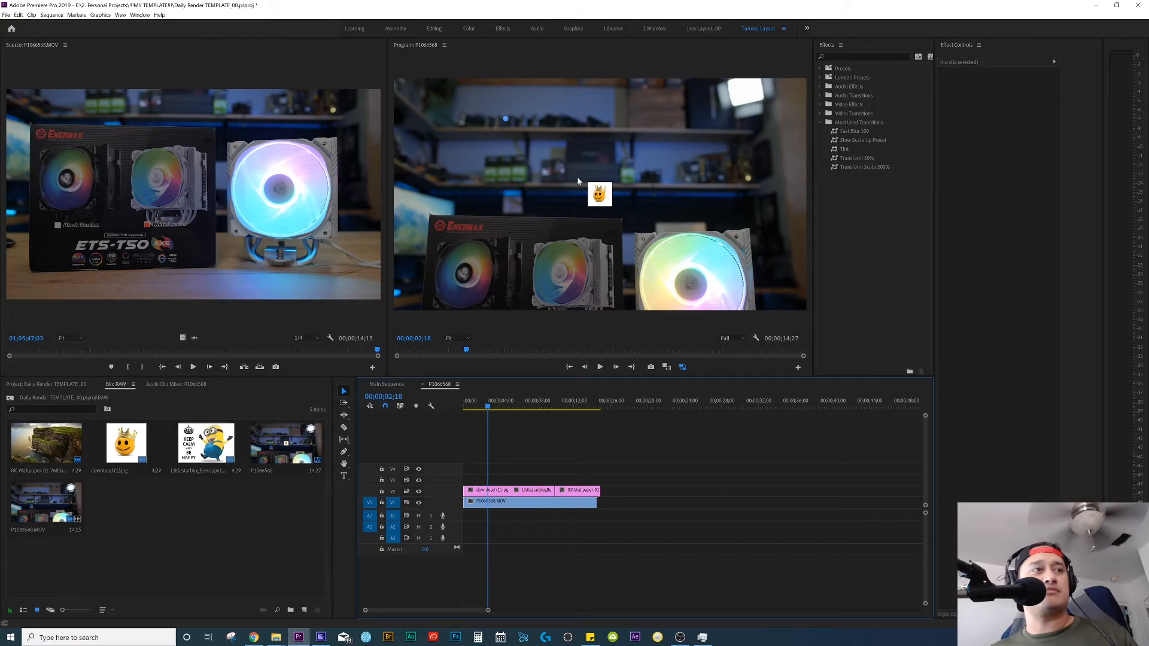
left_click(536, 402)
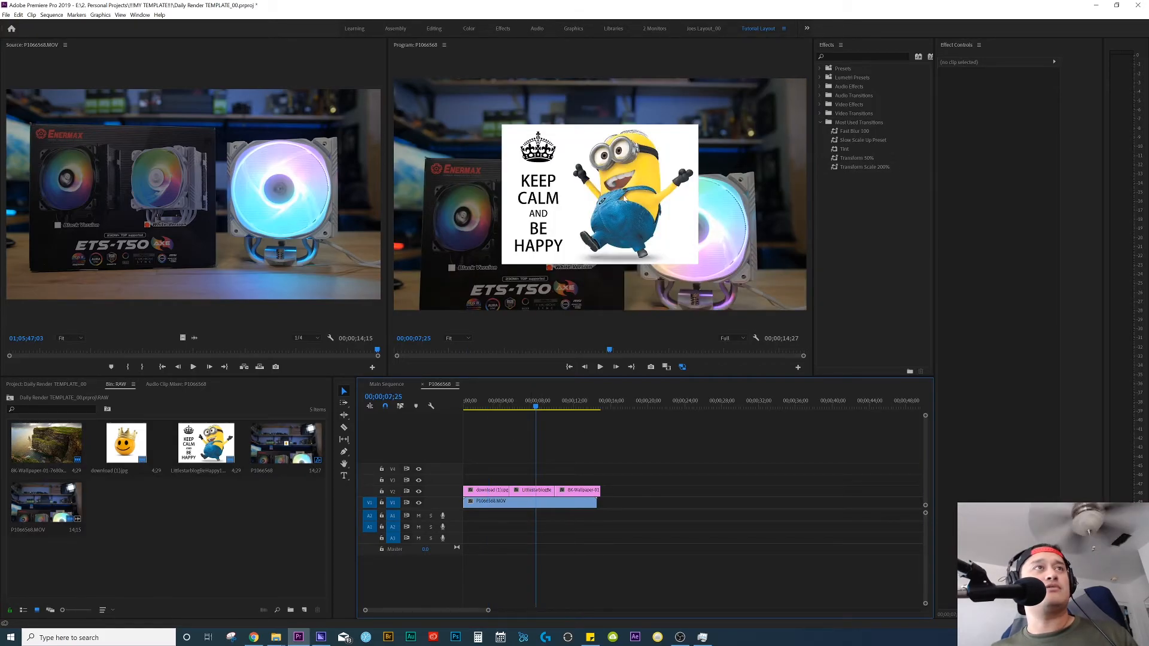
left_click(566, 403)
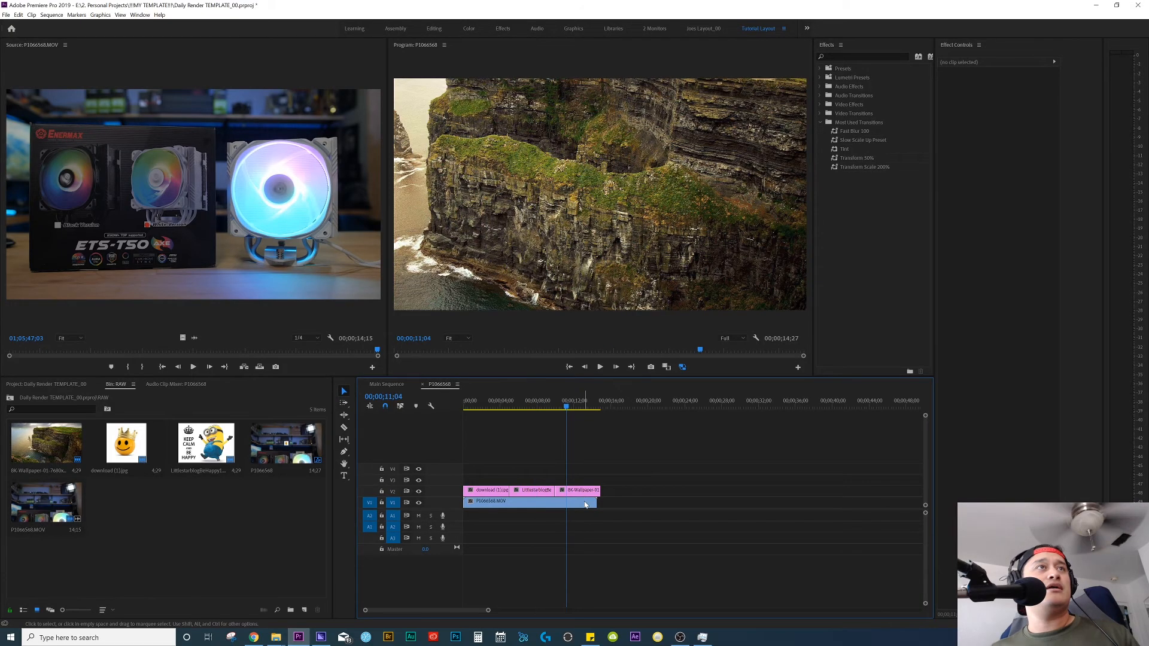
left_click(584, 492)
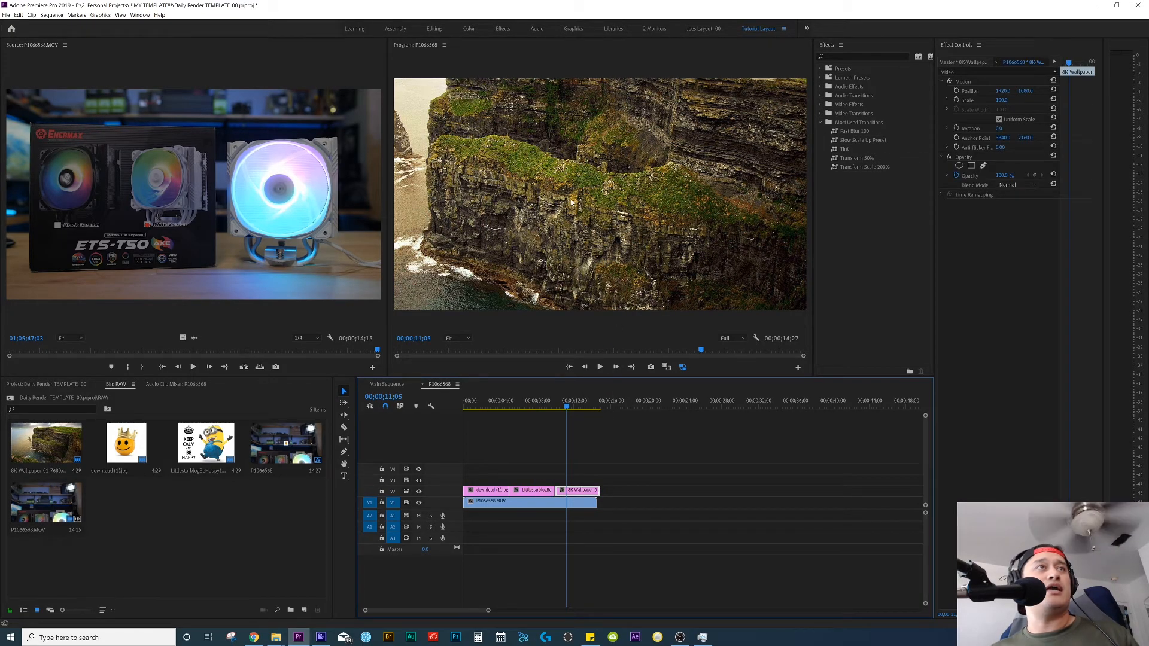
Try manually enlarging the crown emoji clip with its Scale value and moving it toward the upper-left corner of the frame.
left_click(501, 402)
left_click(486, 492)
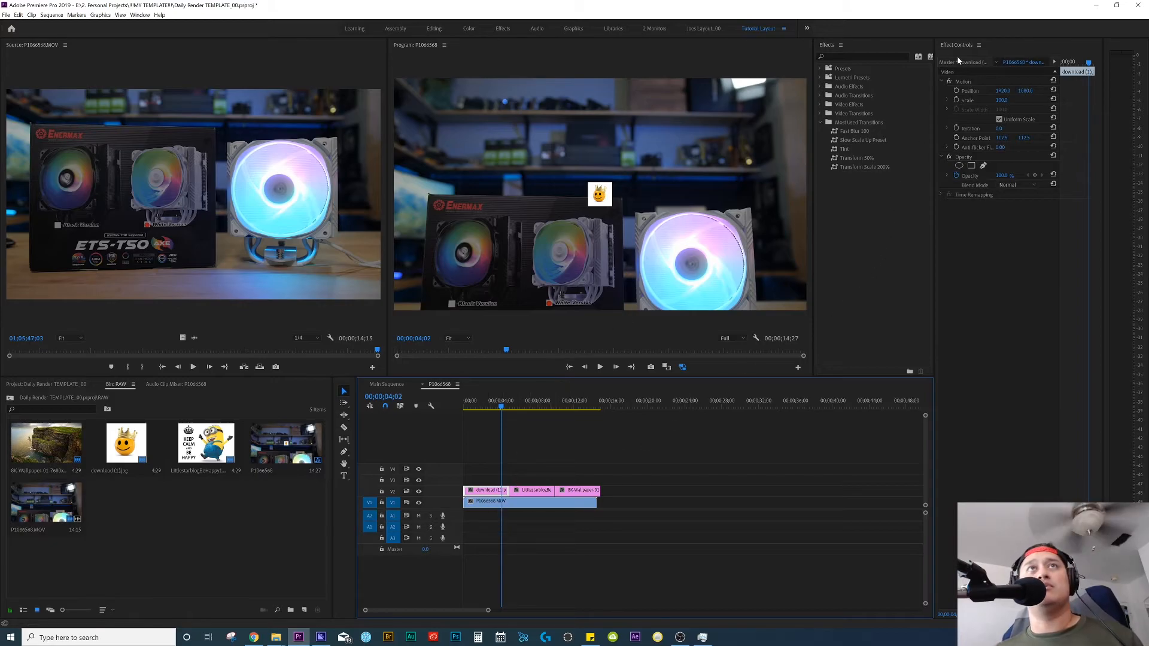
left_click(1005, 100)
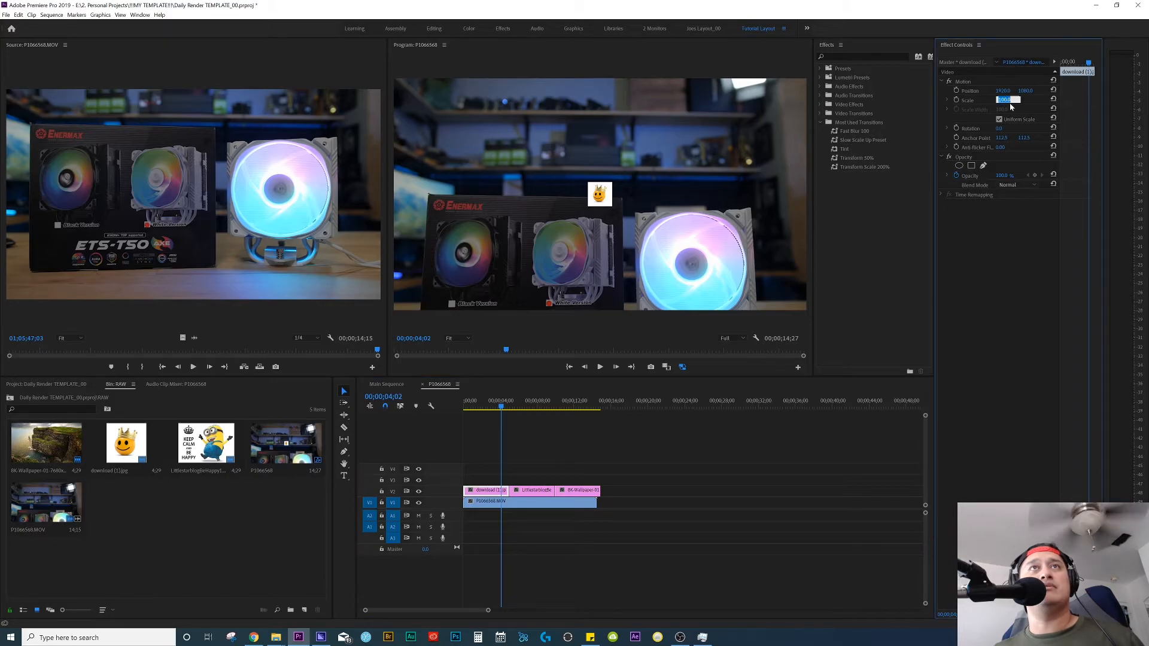
type("154")
key("Return")
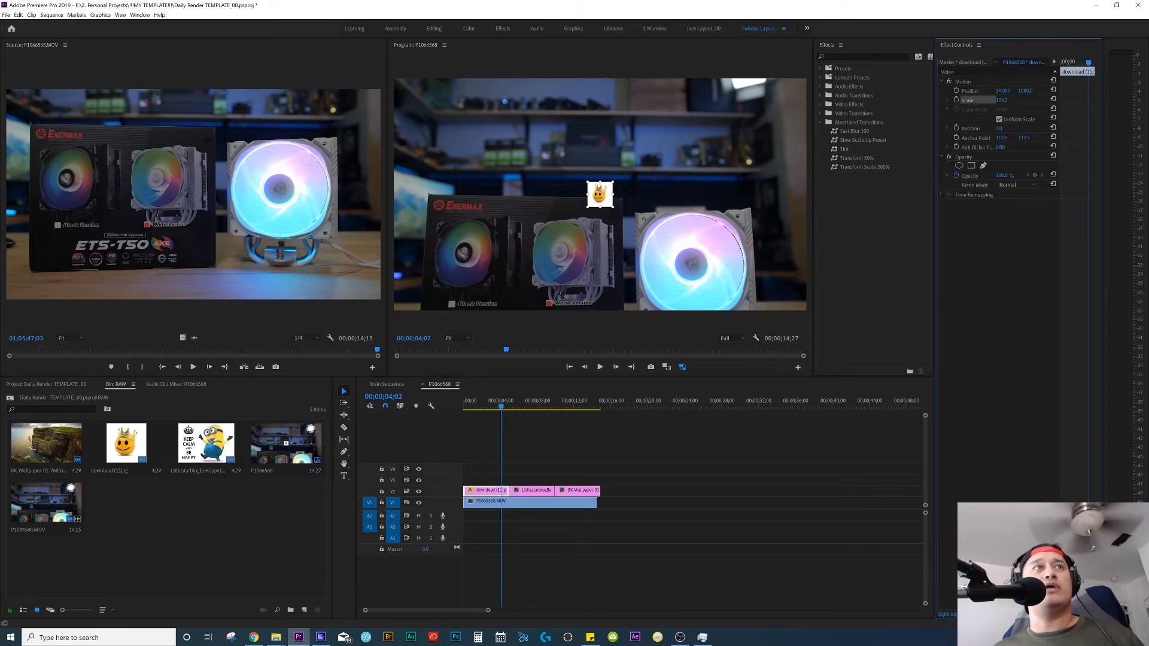
left_click_drag(1006, 100, 1089, 100)
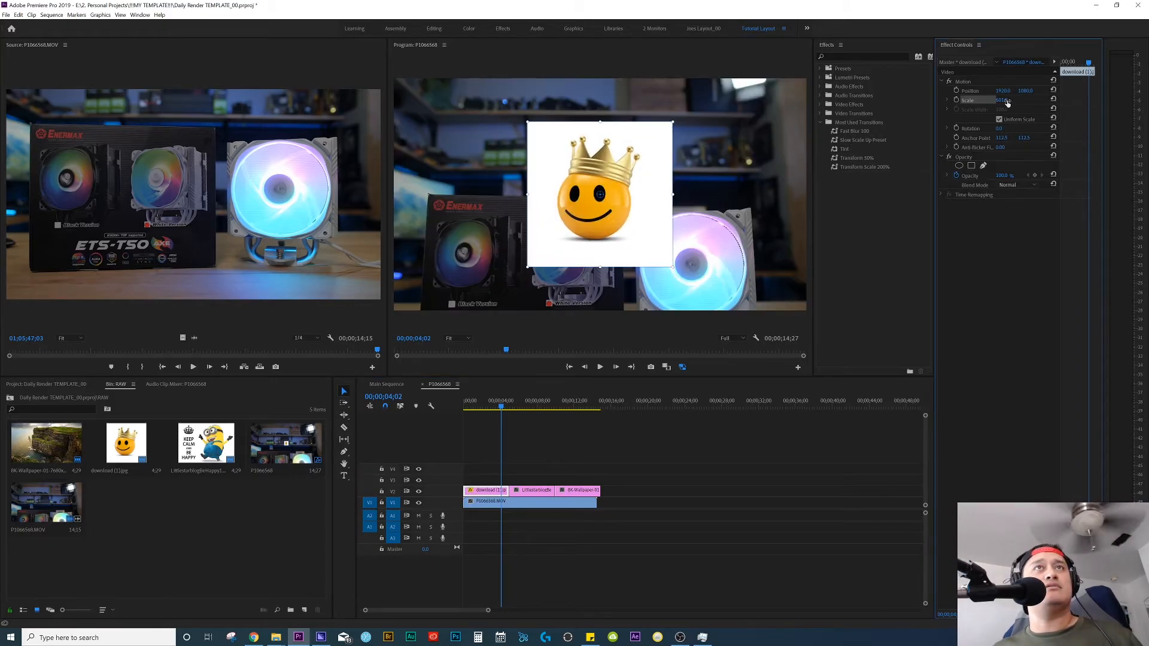
left_click_drag(609, 224, 503, 192)
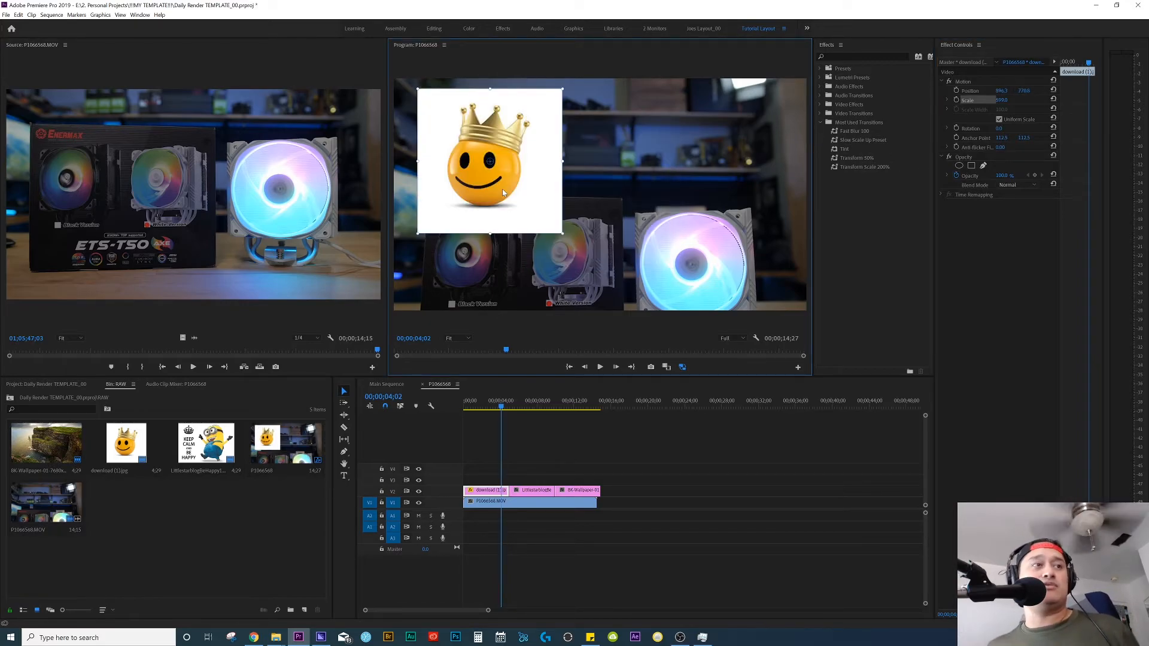
Undo the manual scale and position changes on the crown emoji clip.
key("ctrl+z")
key("ctrl+z")
key("ctrl+z")
key("ctrl+z")
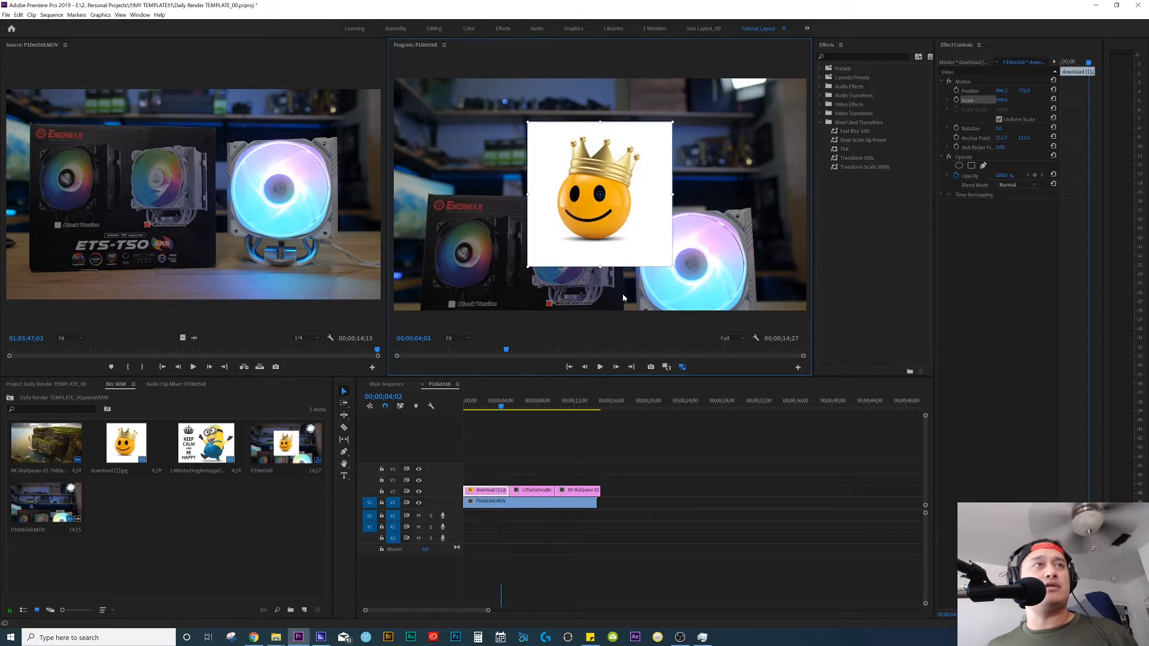
Try Set to Frame Size on the crown emoji clip, and undo it.
left_click(484, 492)
right_click(483, 493)
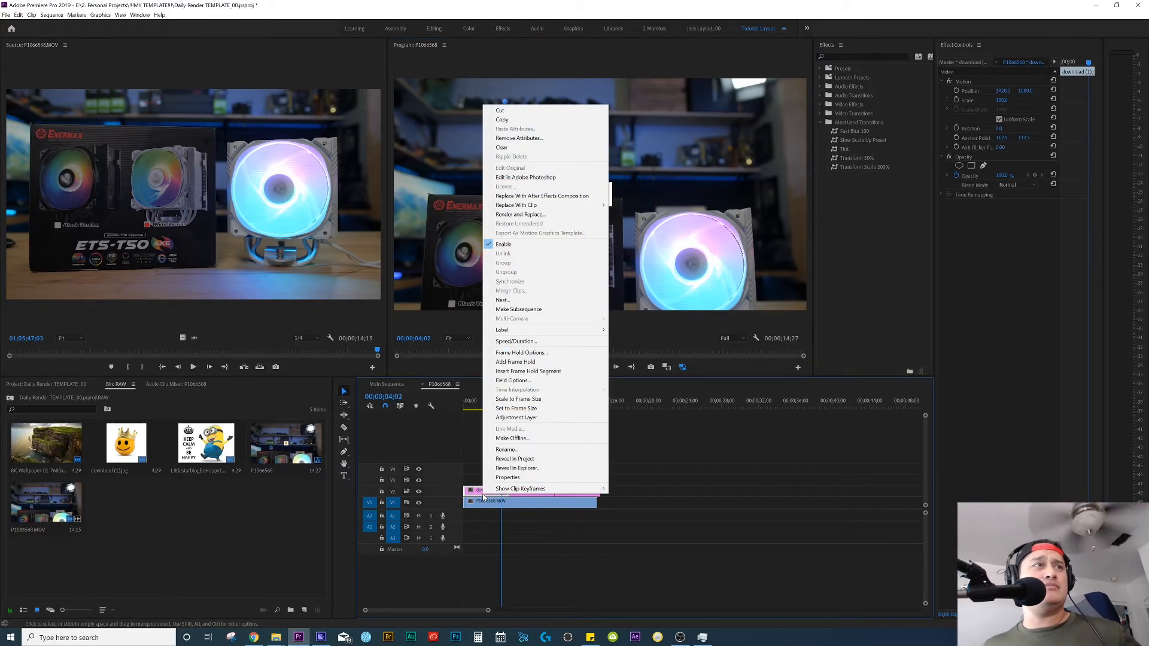
left_click(553, 401)
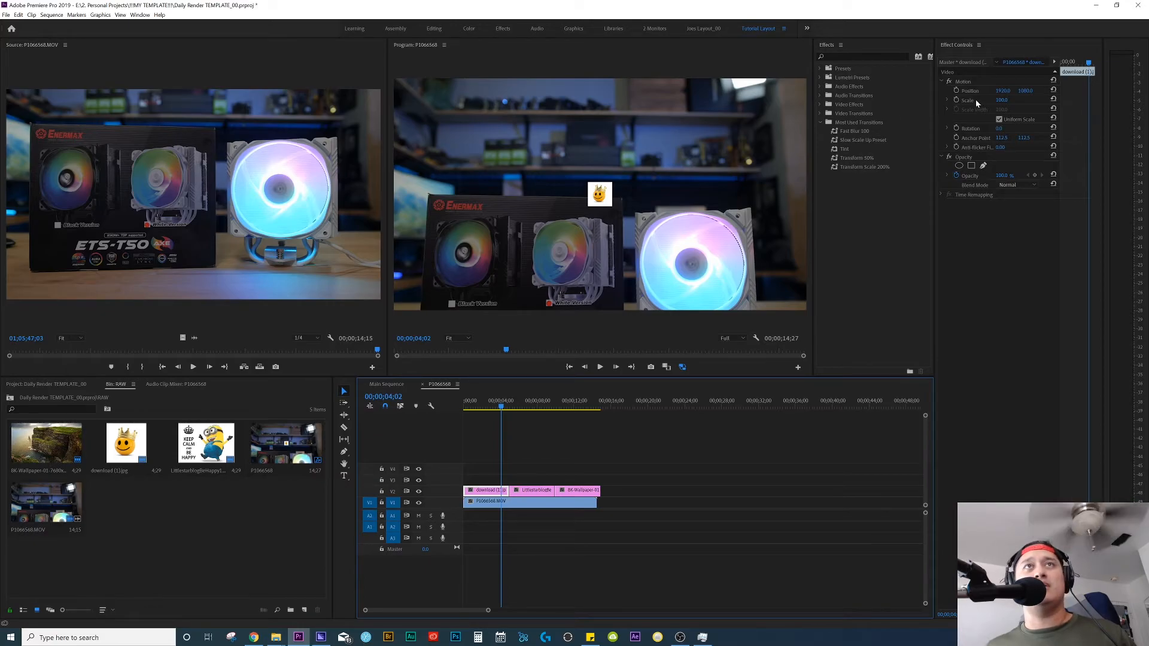
right_click(494, 495)
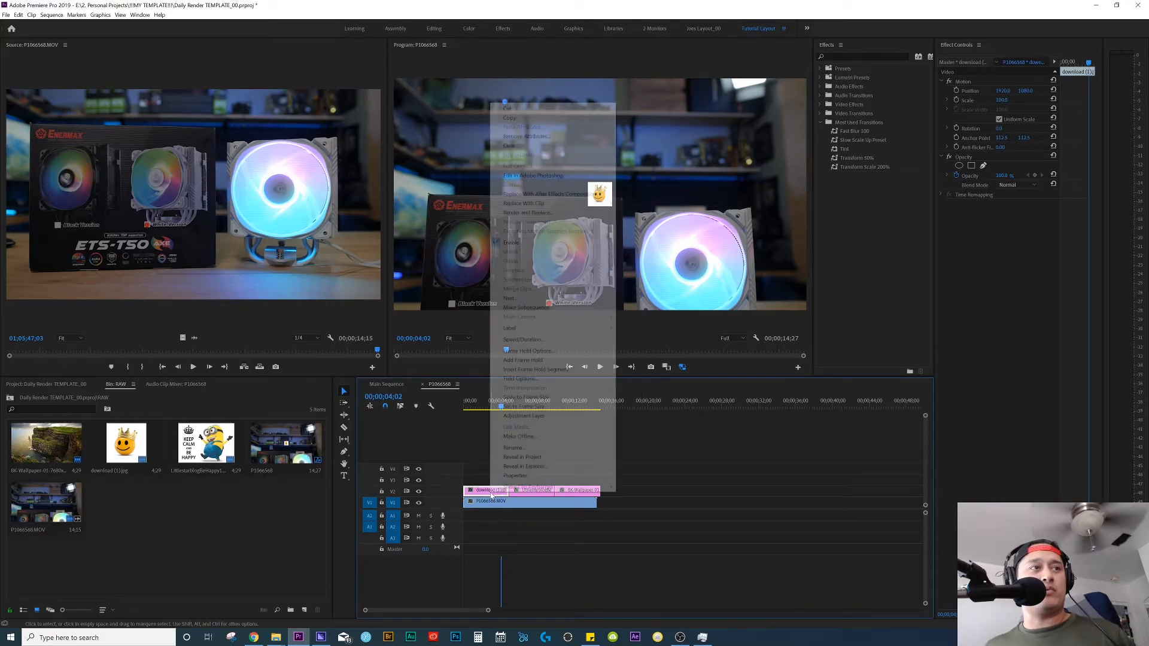
left_click(529, 409)
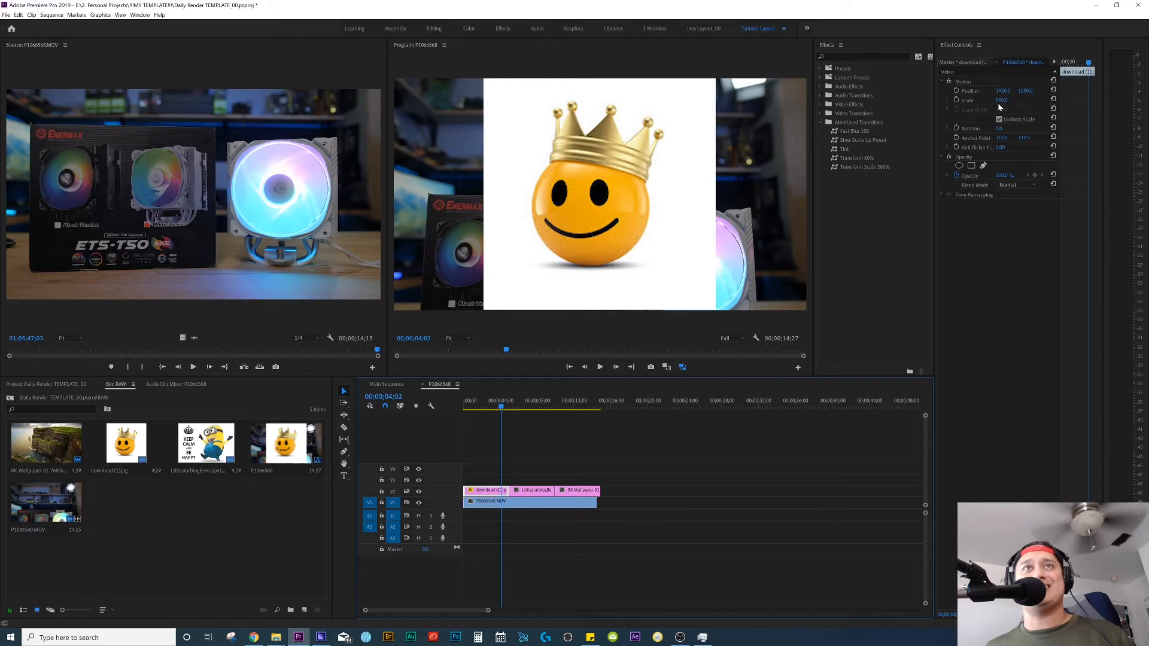
key("ctrl+z")
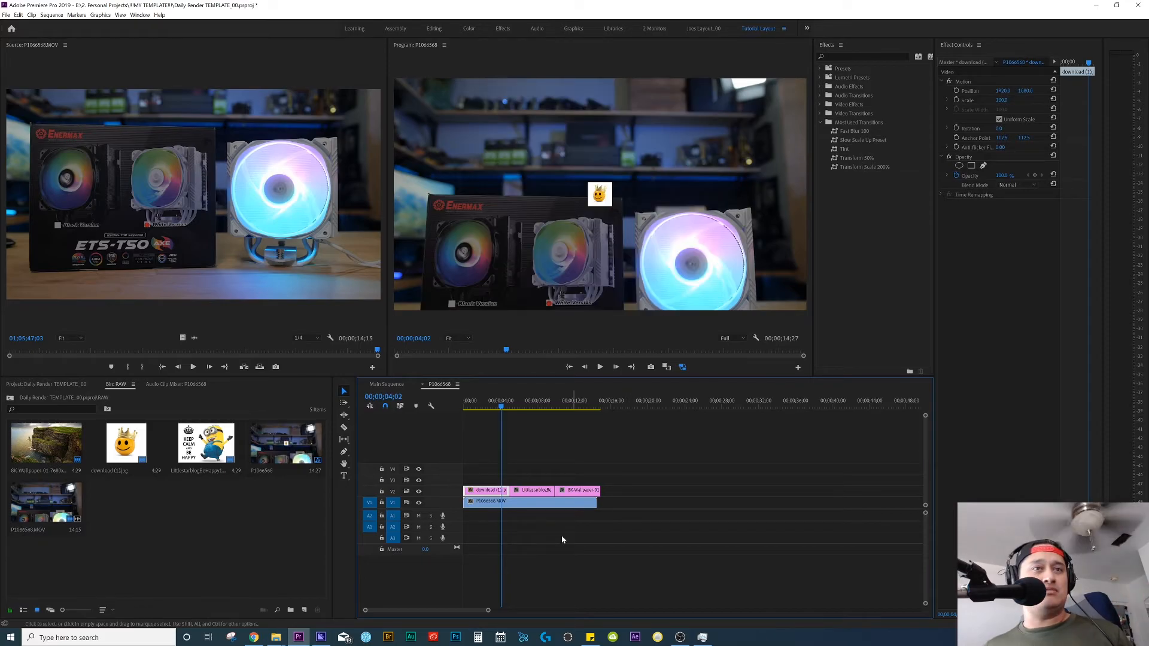
Turn on Scale to Frame Size for the crown emoji clip and check that the option is enabled.
right_click(490, 497)
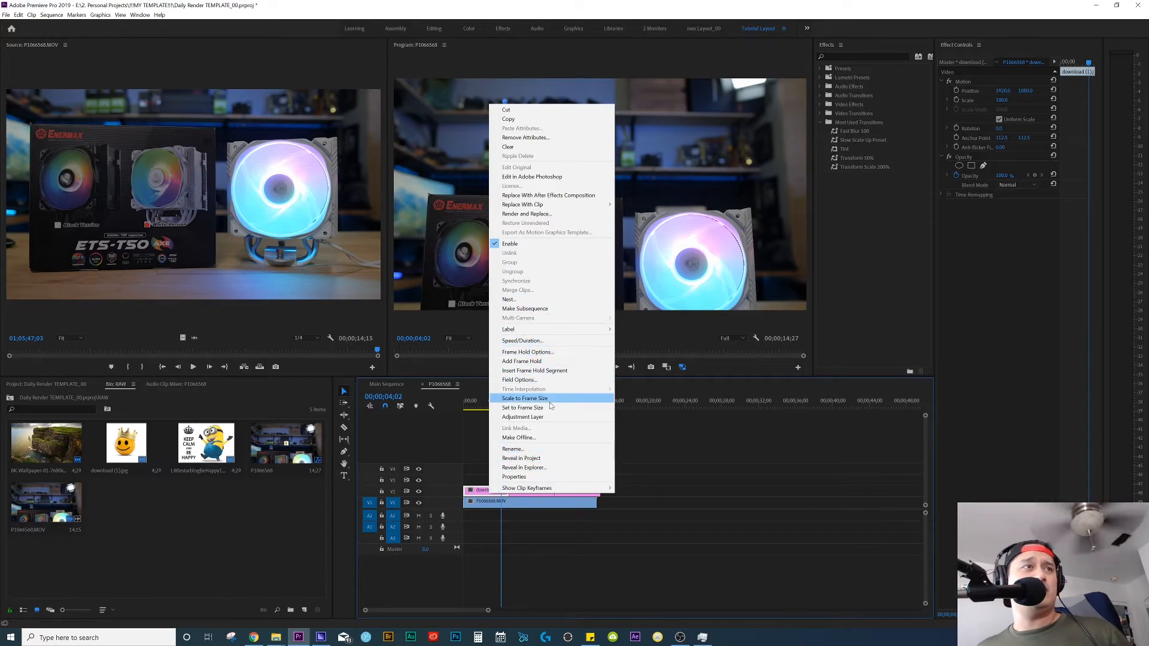
left_click(525, 399)
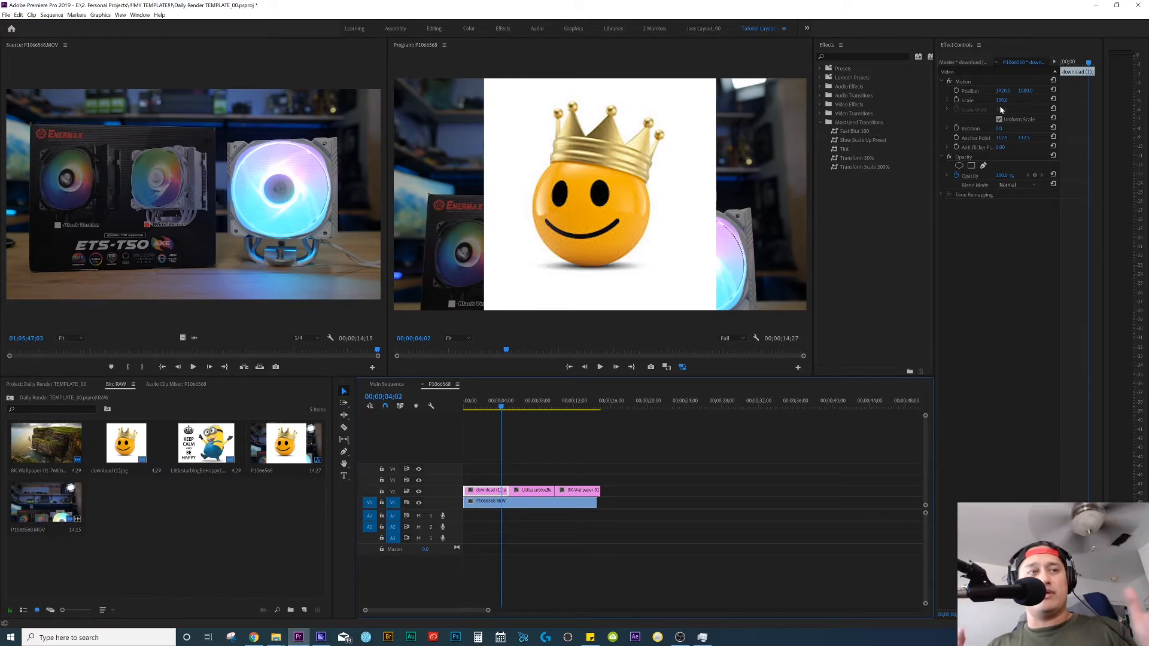
left_click(540, 447)
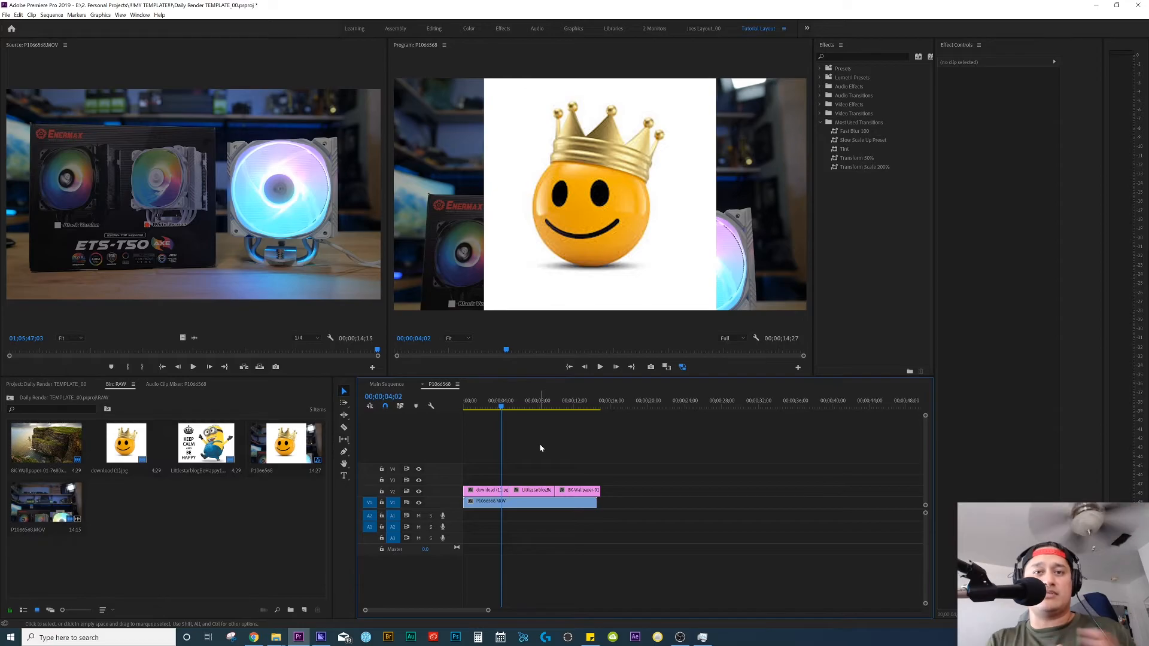
right_click(487, 492)
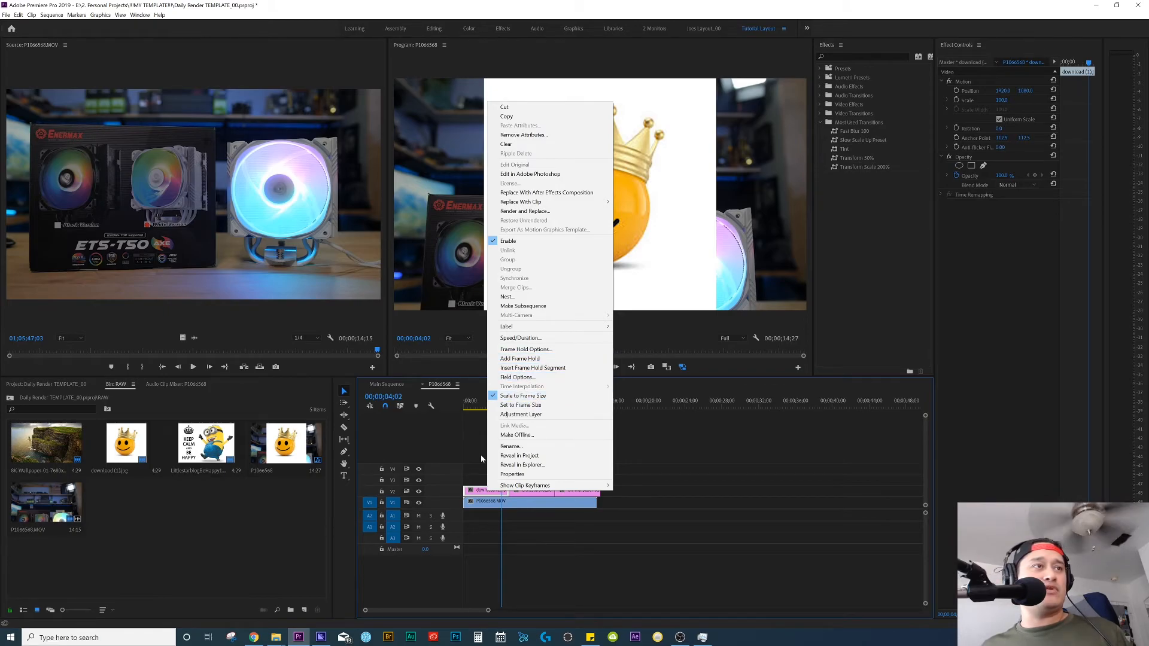
left_click(481, 459)
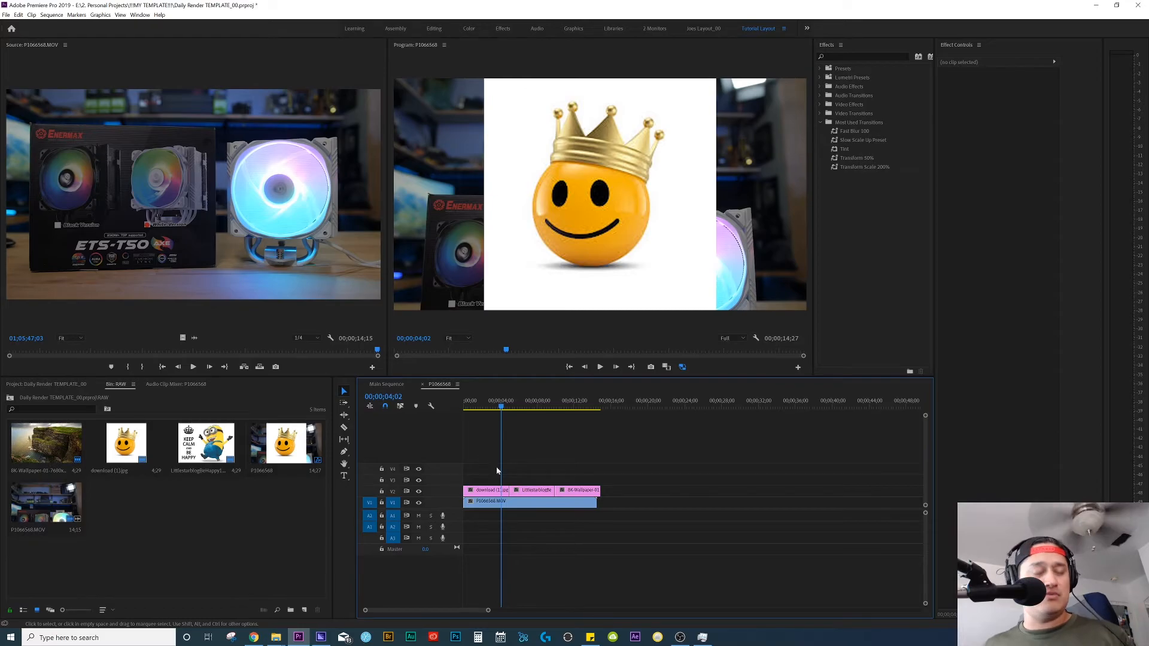
left_click(491, 493)
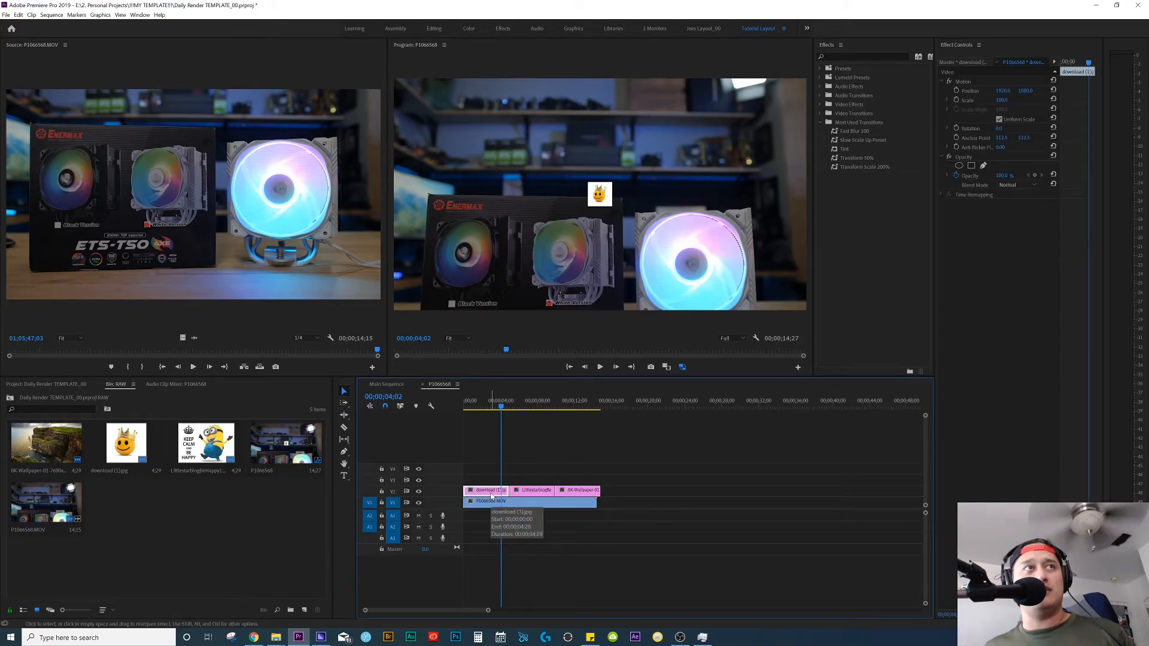
left_click(535, 476)
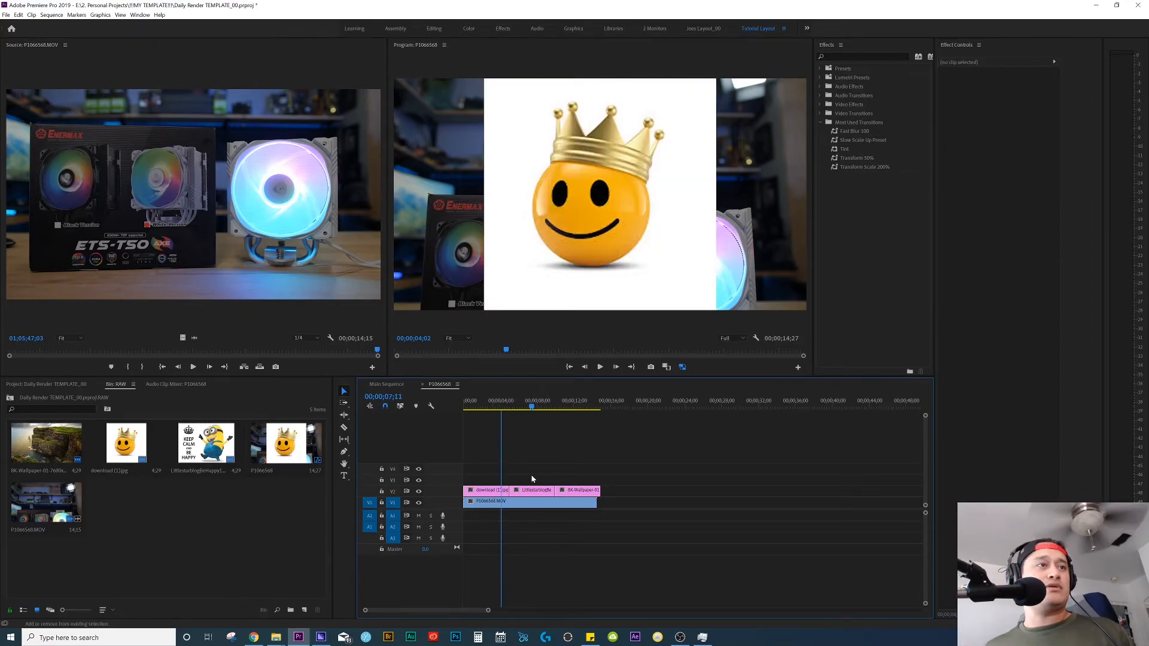
Apply Scale to Frame Size to the minion image clip and the cliff wallpaper clip.
left_click(533, 491)
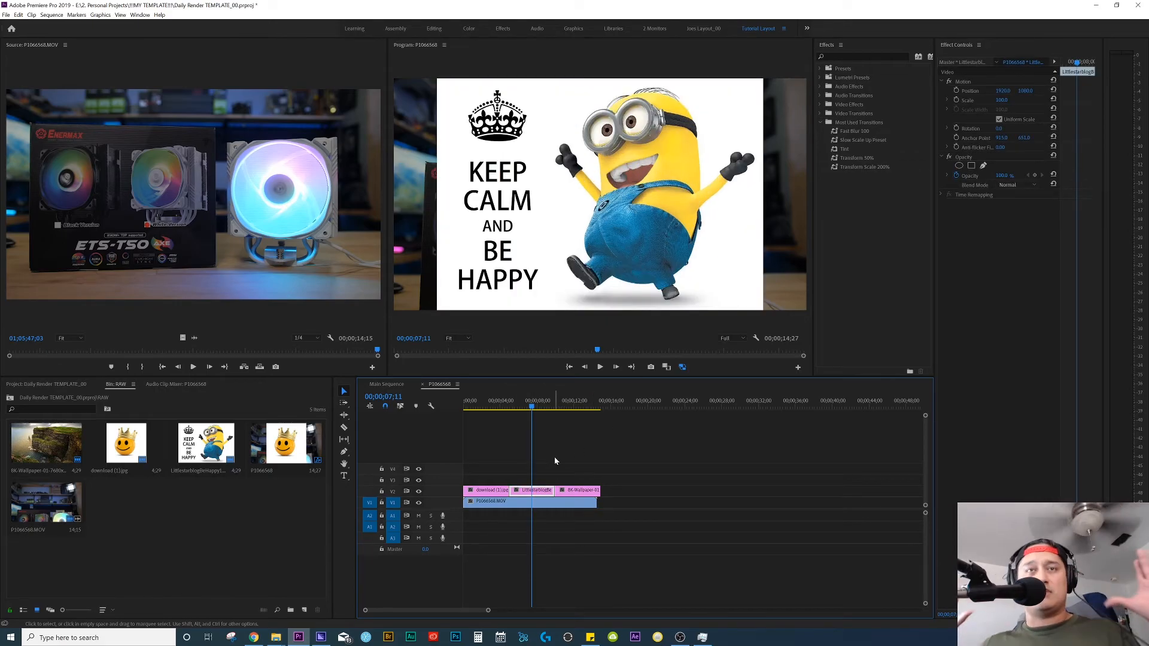
left_click(580, 490)
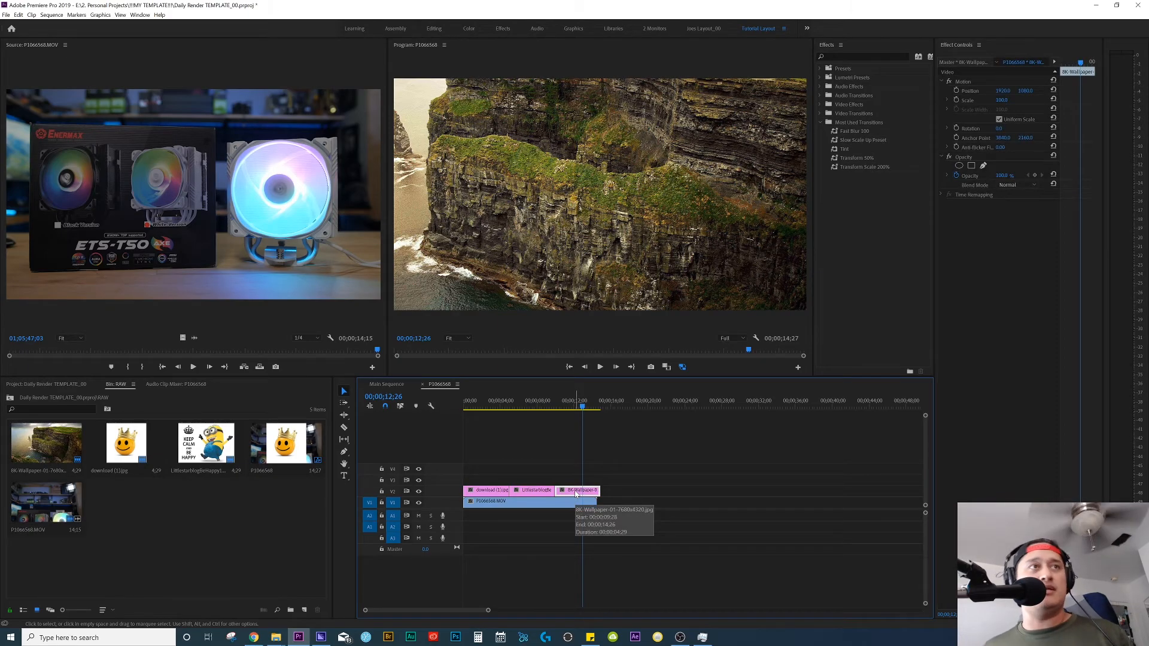
right_click(576, 492)
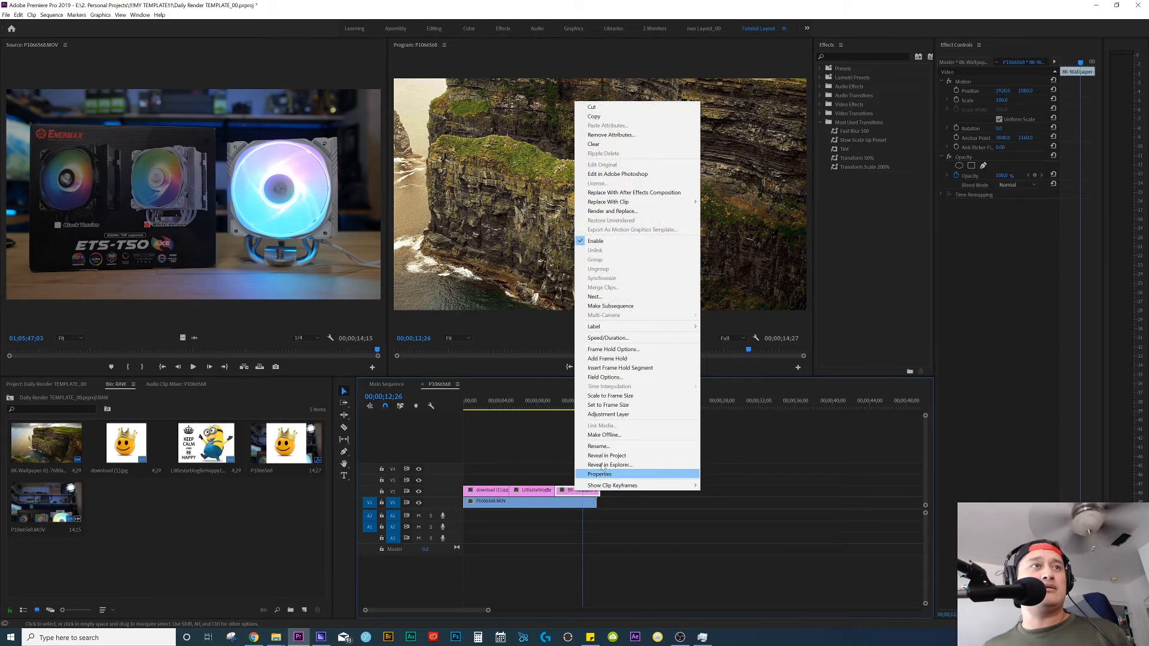
left_click(618, 396)
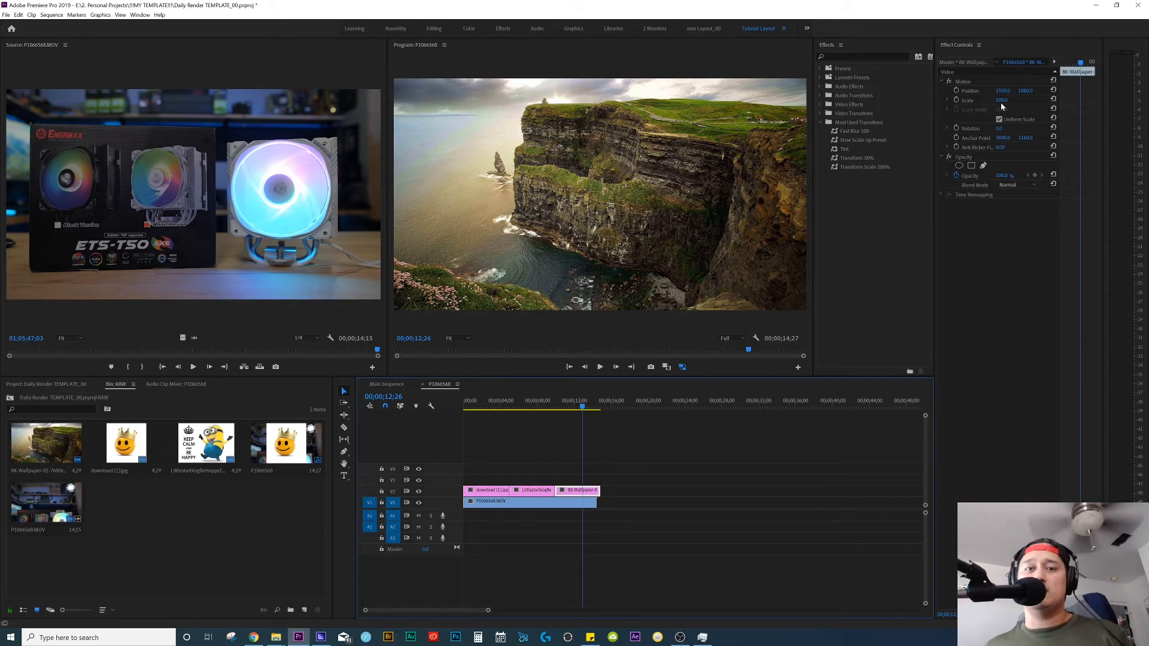
Start Scale keyframing on the crown emoji clip with a keyframe of 100 at the clip's start.
right_click(520, 464)
right_click(487, 464)
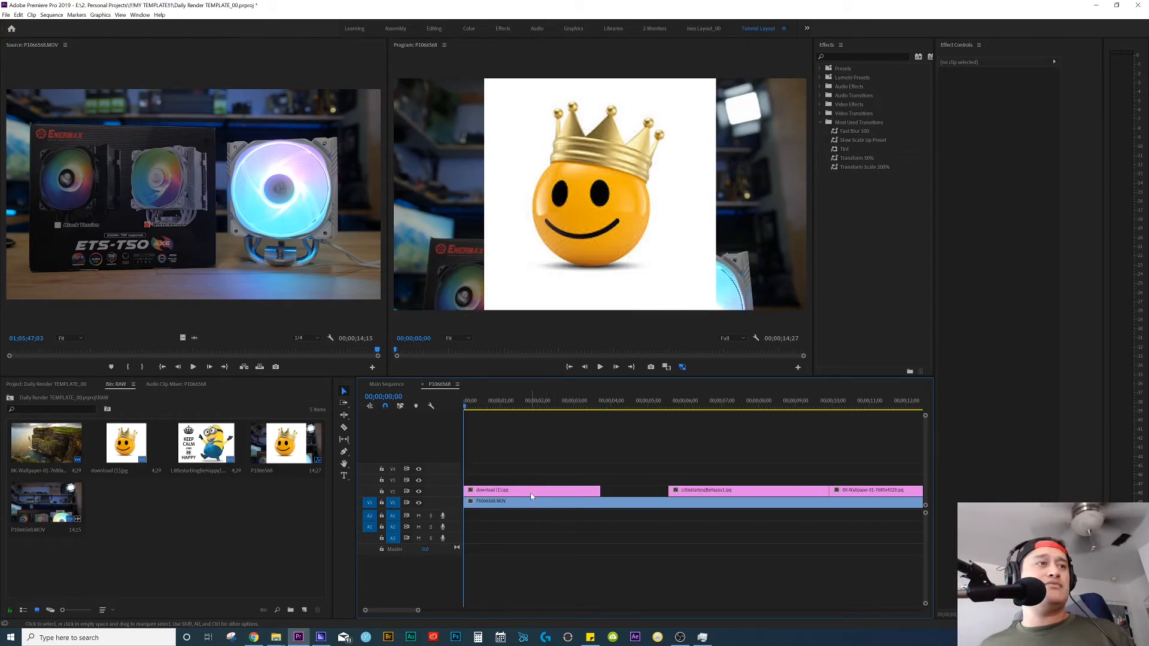
left_click(535, 495)
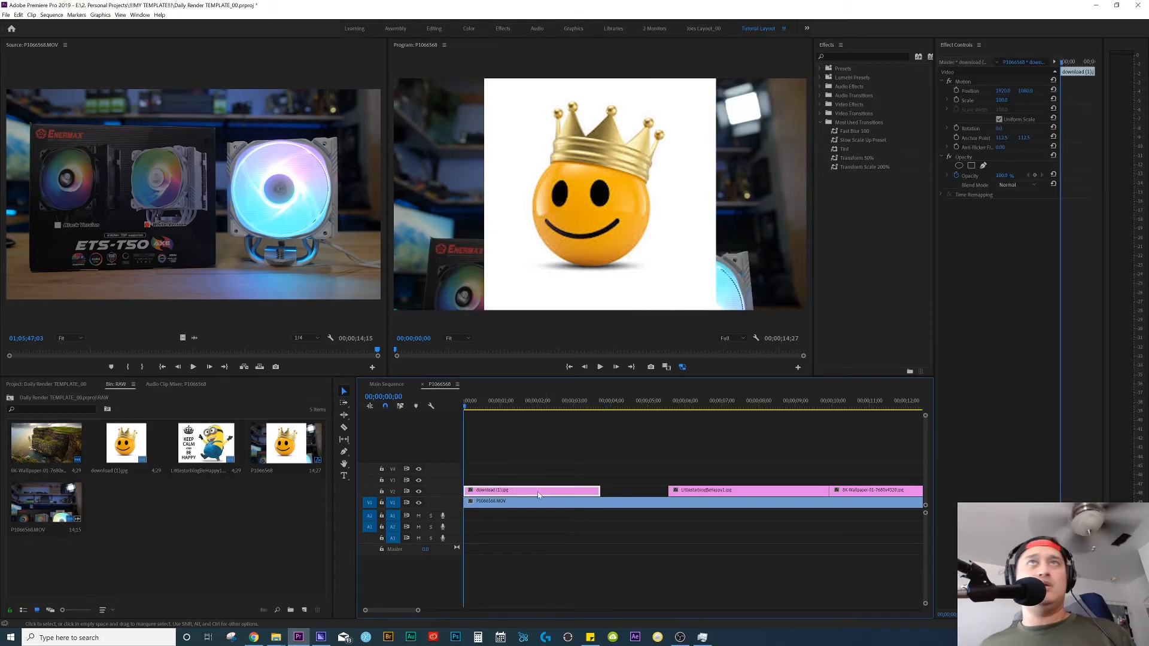
left_click(956, 99)
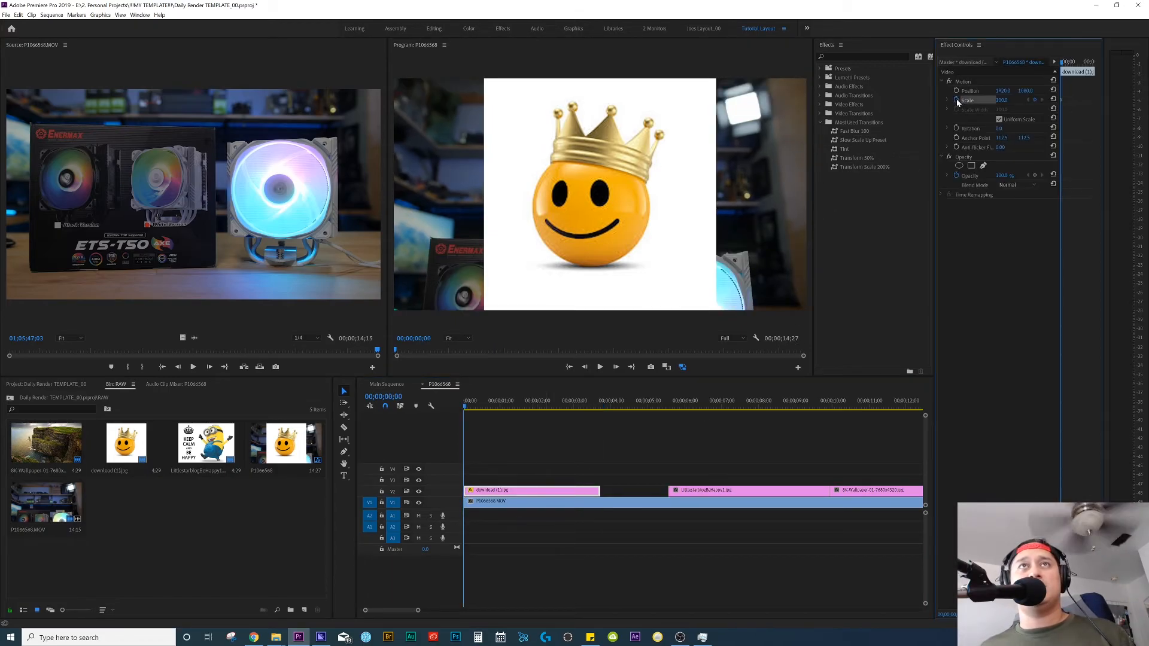
Add a second Scale keyframe of 120 at the end of the crown emoji clip, at 00;00;03;22.
mouse_move(615, 407)
left_mouse_down()
mouse_move(591, 407)
mouse_move(602, 407)
left_mouse_up()
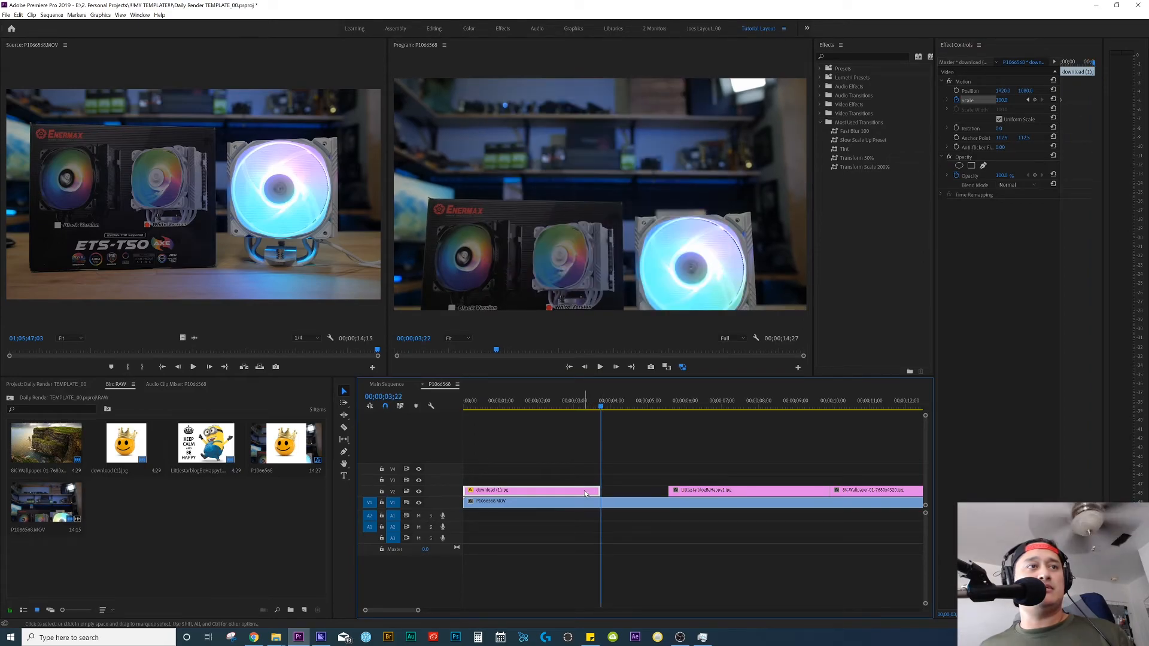
left_click(1002, 100)
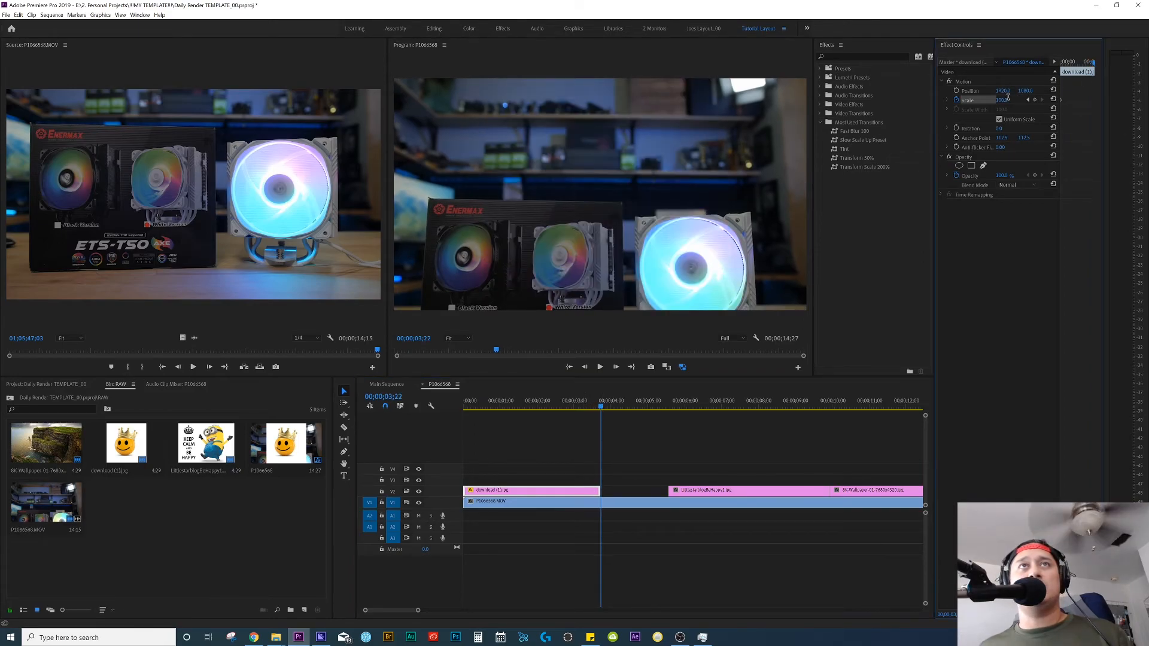
type("105")
key("Return")
left_click(1002, 100)
type("120")
key("Return")
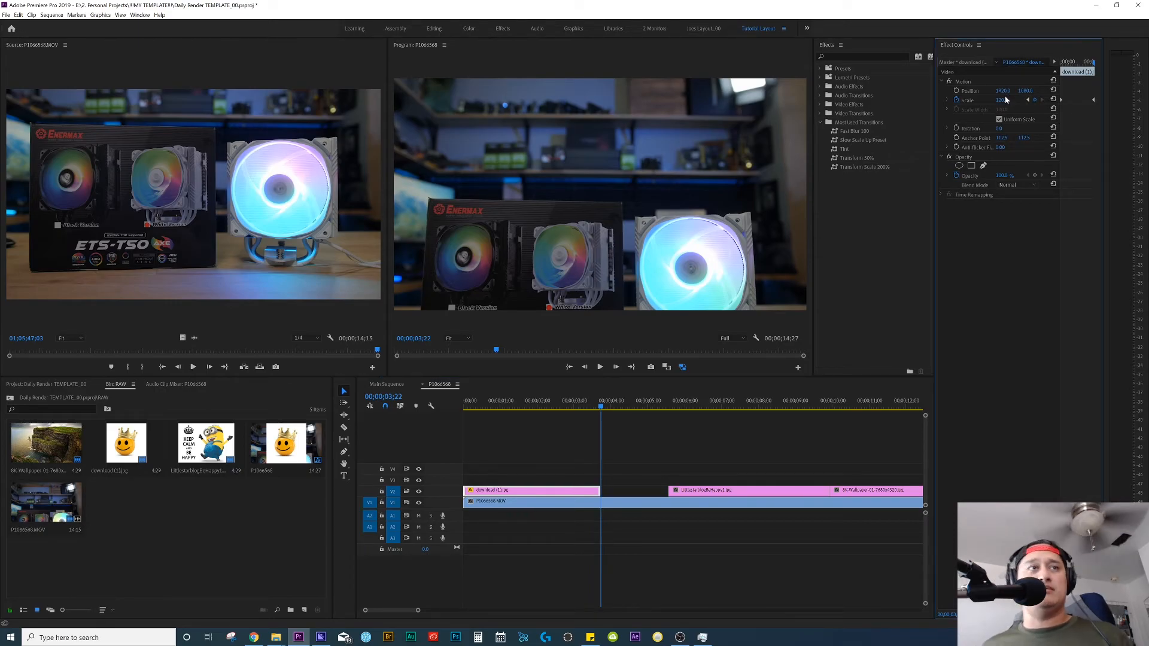
Play the sequence from the beginning to review the crown emoji clip's zoom animation.
left_click(590, 472)
key("Home")
key("space")
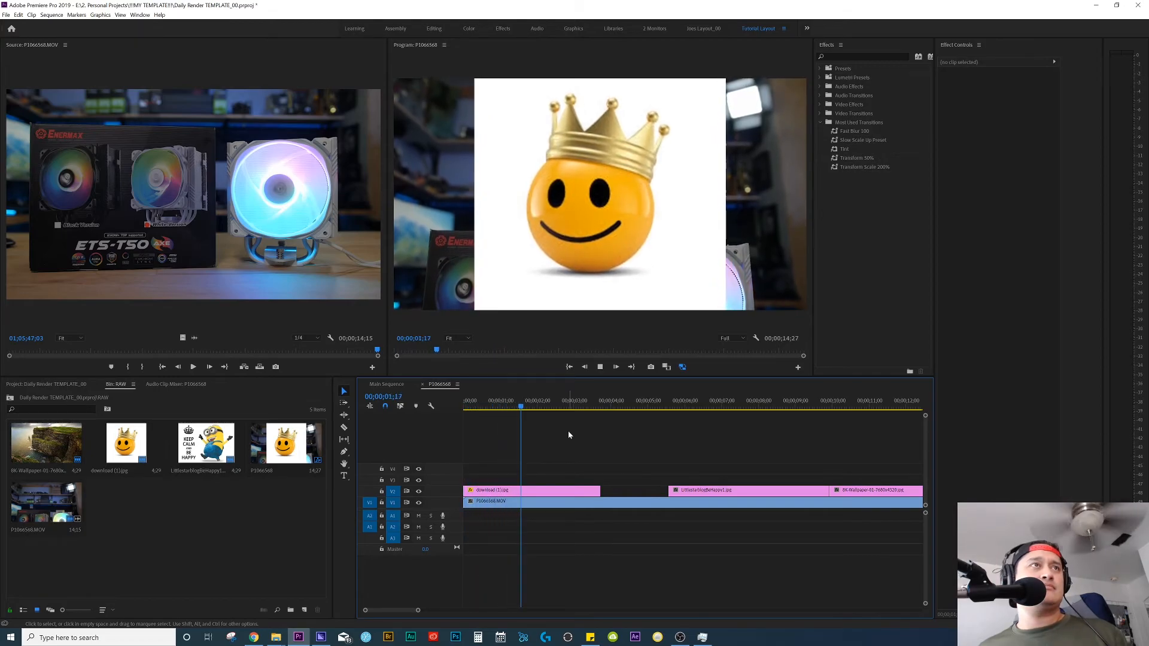
key("space")
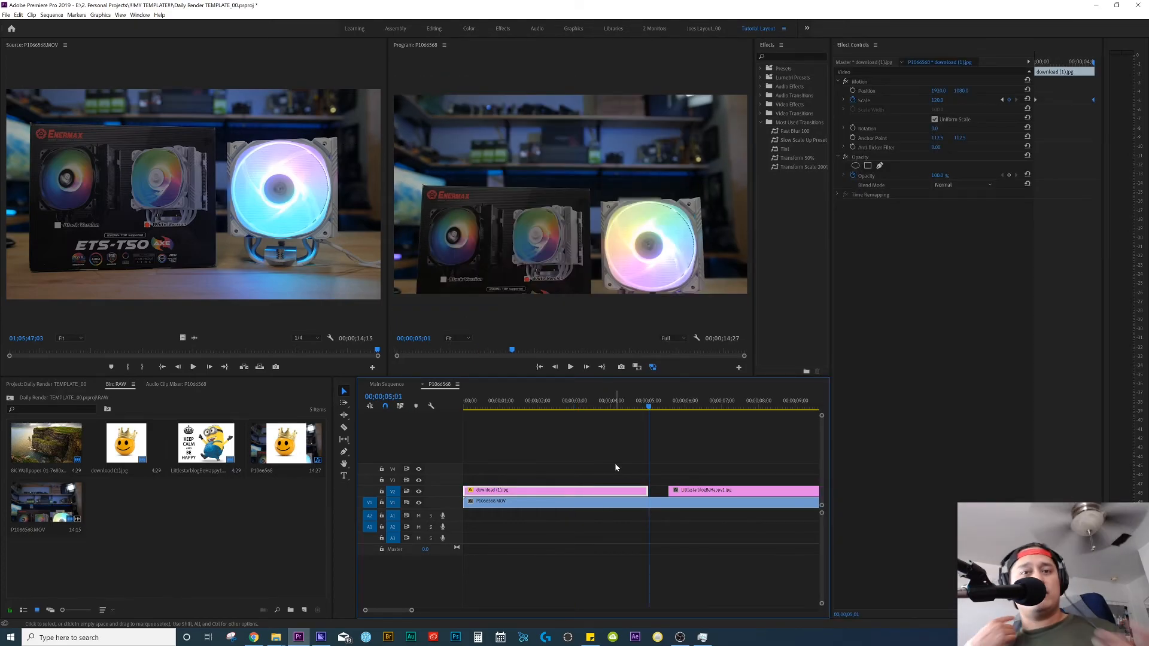
Search the effects for "transform", locate the Transform effect under Distort, and clear the search.
left_click_drag(753, 318, 705, 318)
left_click(757, 58)
type("transform")
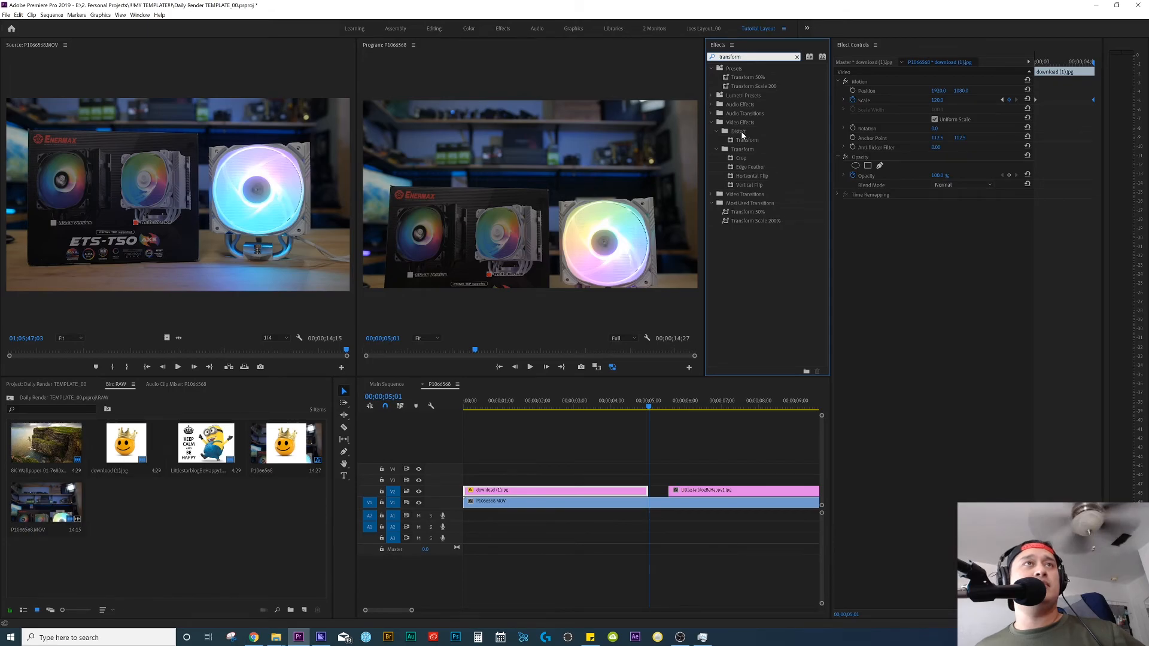
left_click(750, 141)
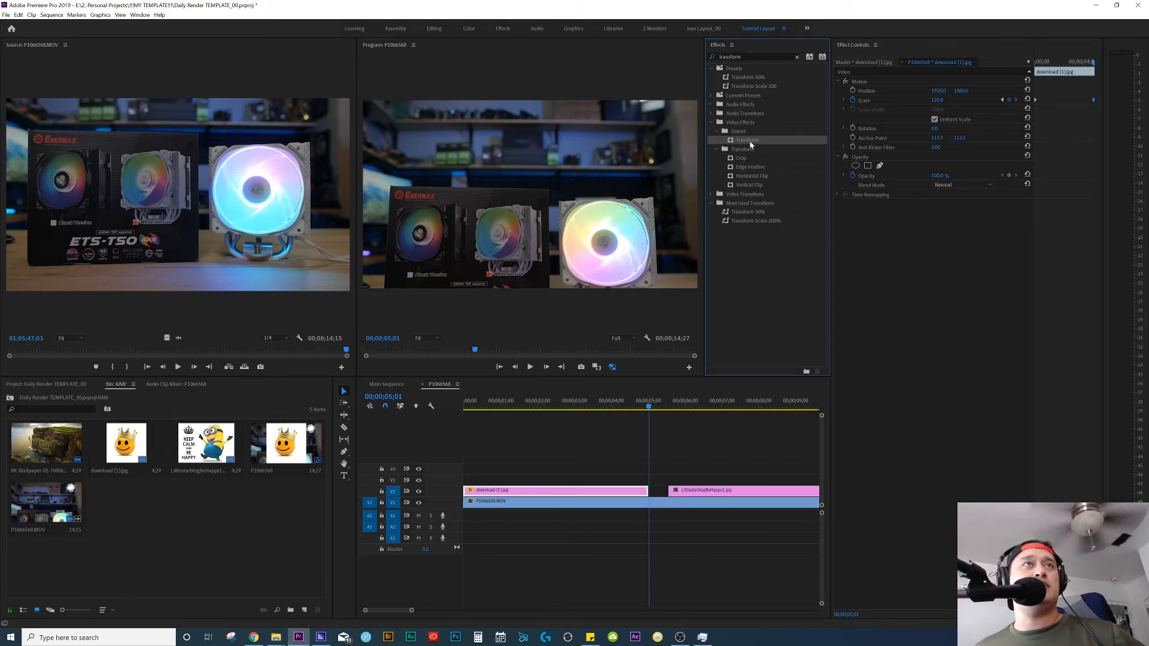
left_click(796, 57)
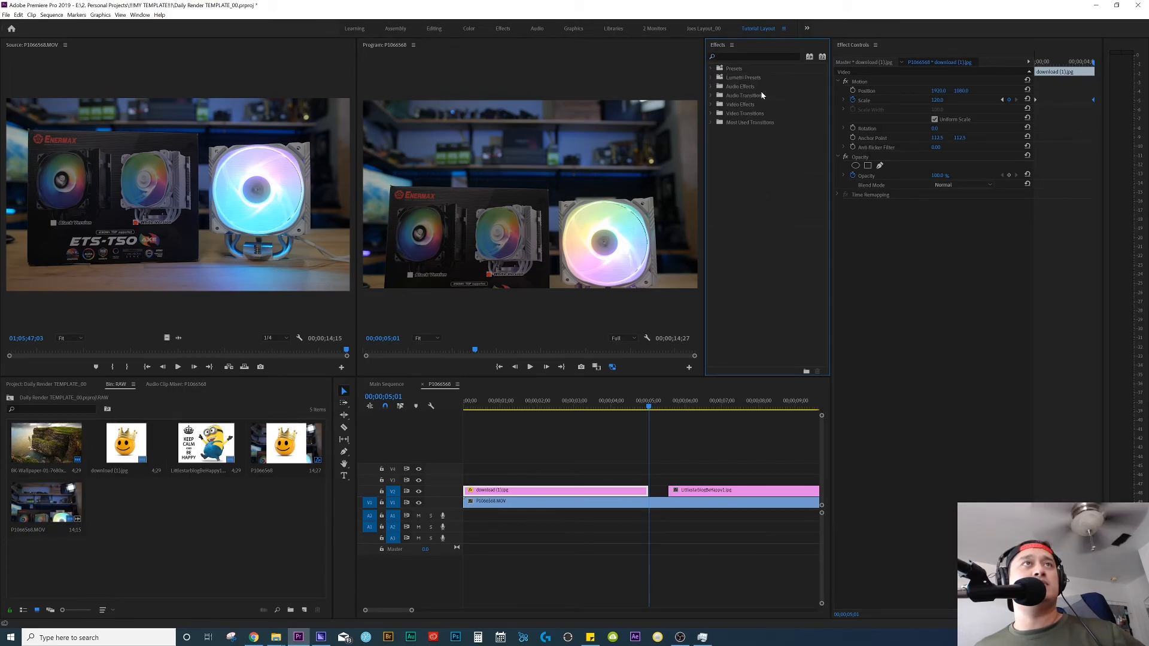
Apply the Transform effect from the Distort video effects to the crown emoji clip.
left_click(713, 105)
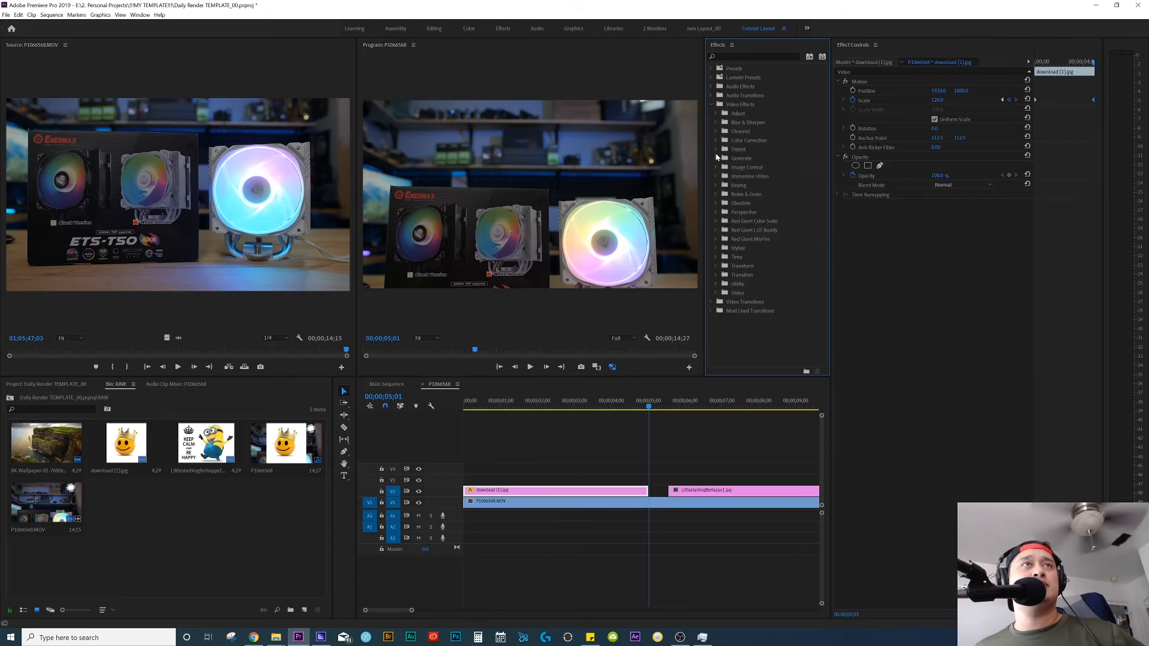
left_click(717, 149)
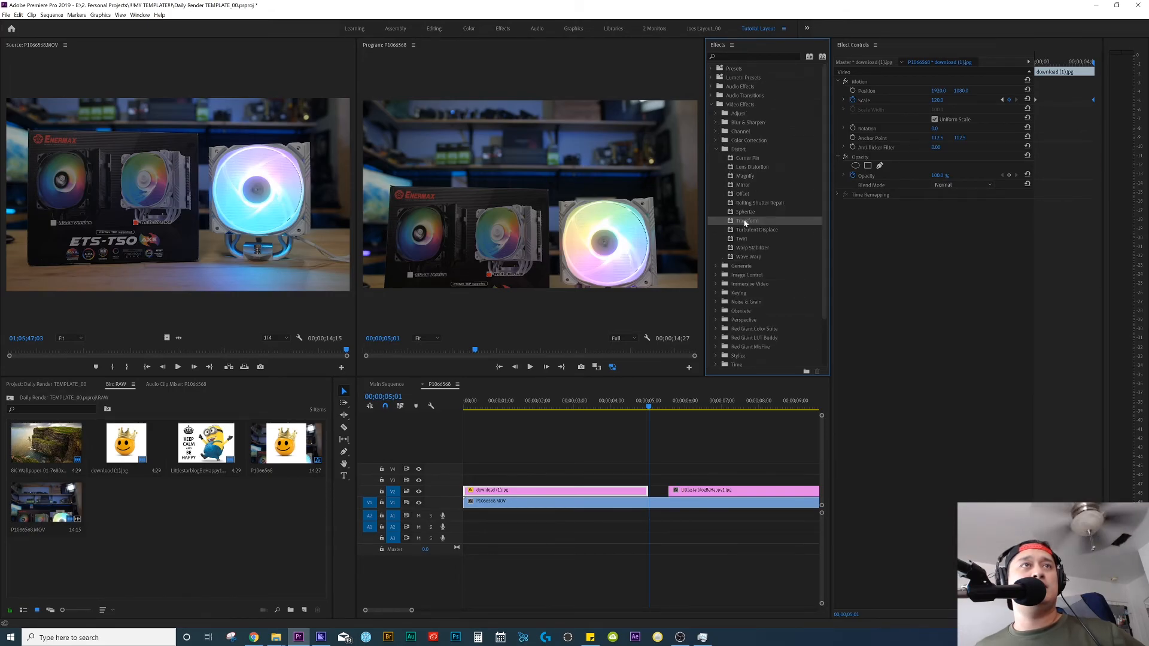
left_click_drag(745, 223, 908, 268)
left_click(864, 204)
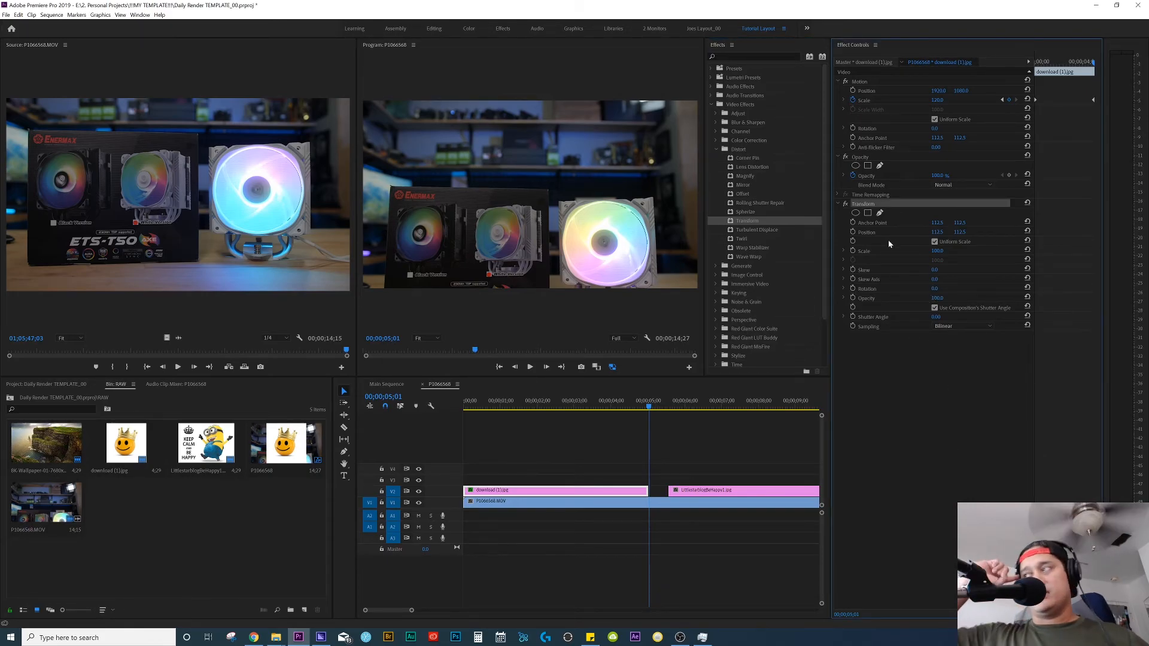
left_click(630, 461)
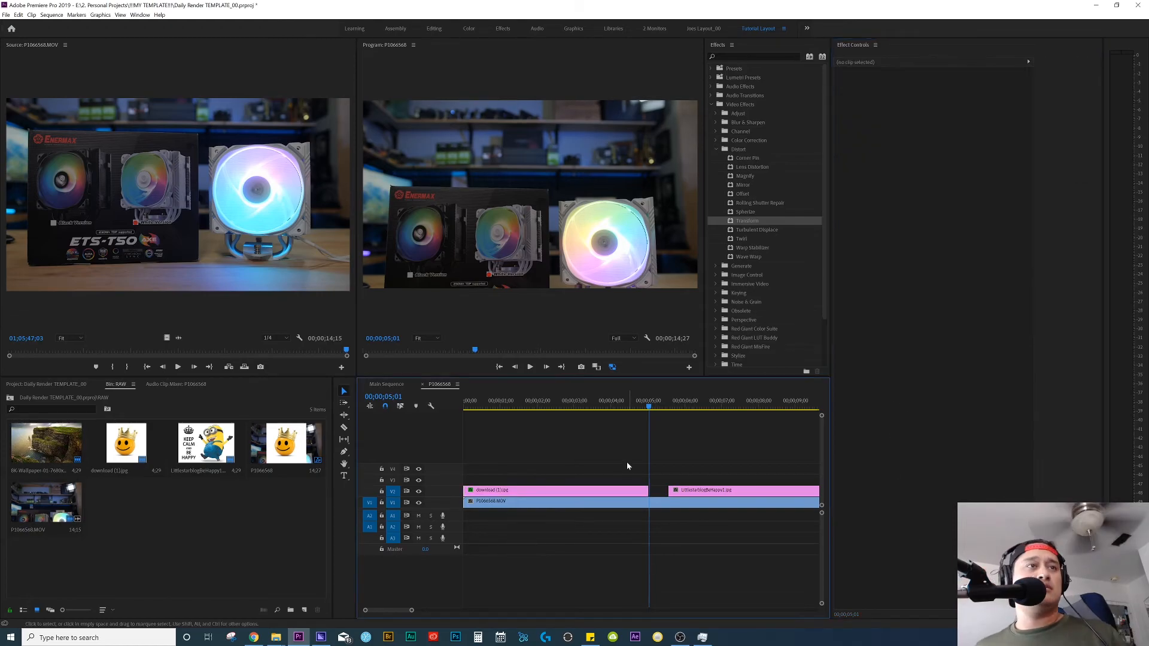
Move to the start of the minion image clip at 00;00;05;17 and apply the Transform effect to it.
left_click(616, 491)
key("Home")
key("space")
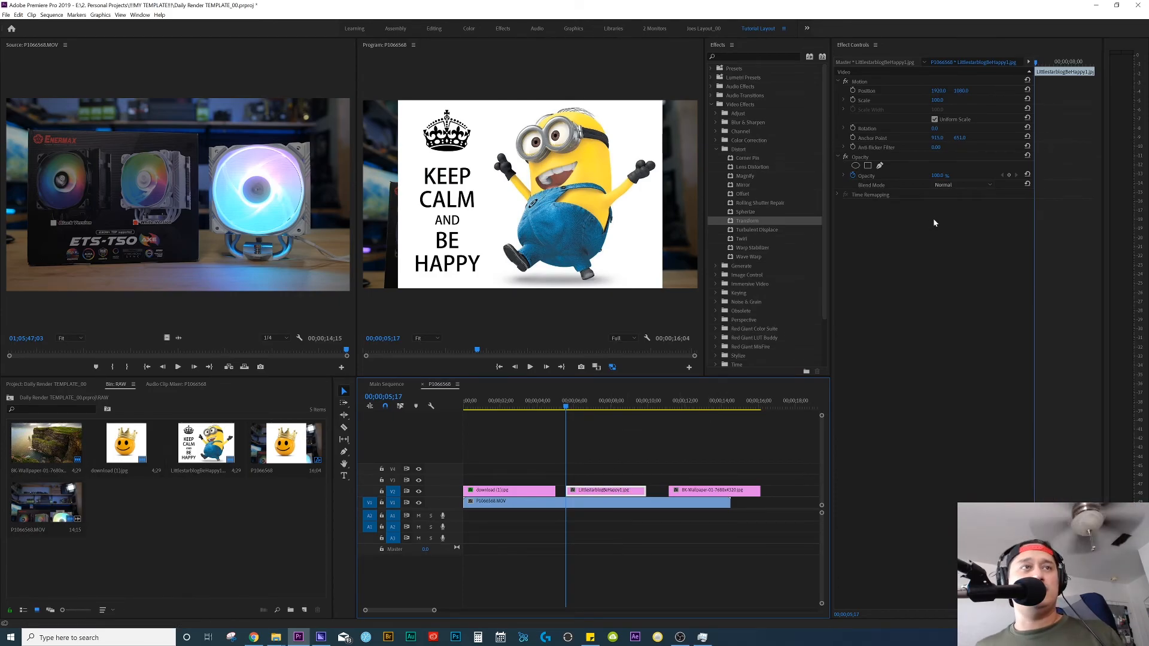
left_click(742, 224)
left_click_drag(742, 223, 868, 255)
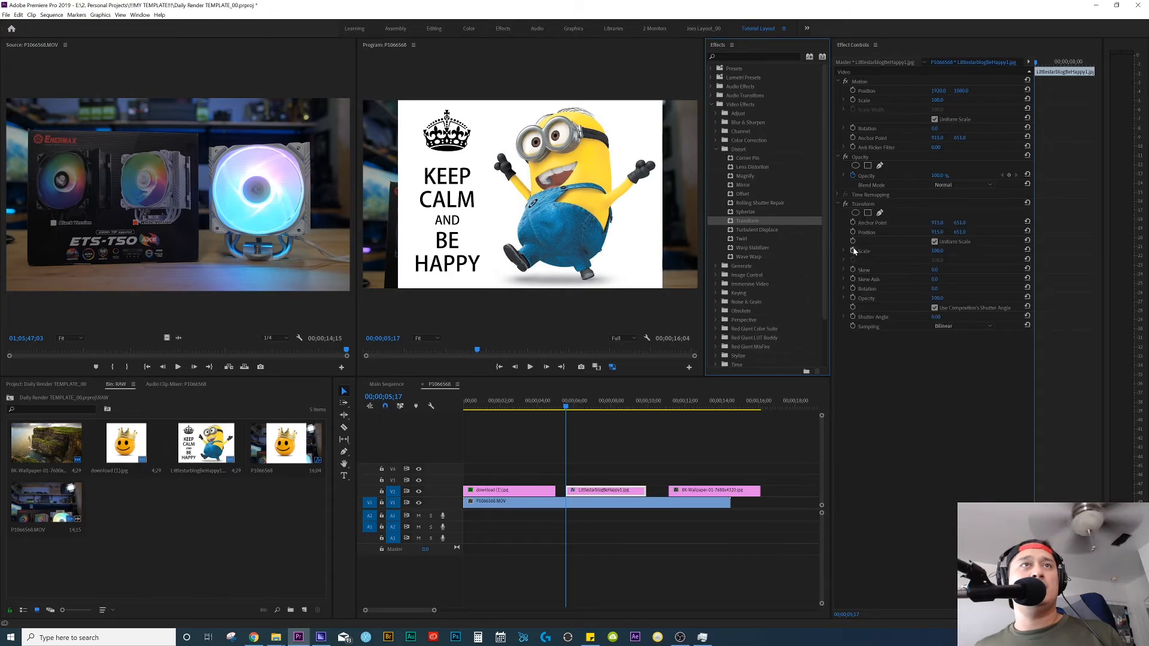
Keyframe the Transform effect's Scale on the minion clip from 100 at its start to a larger value at its end, 00;00;09;28.
left_click(854, 252)
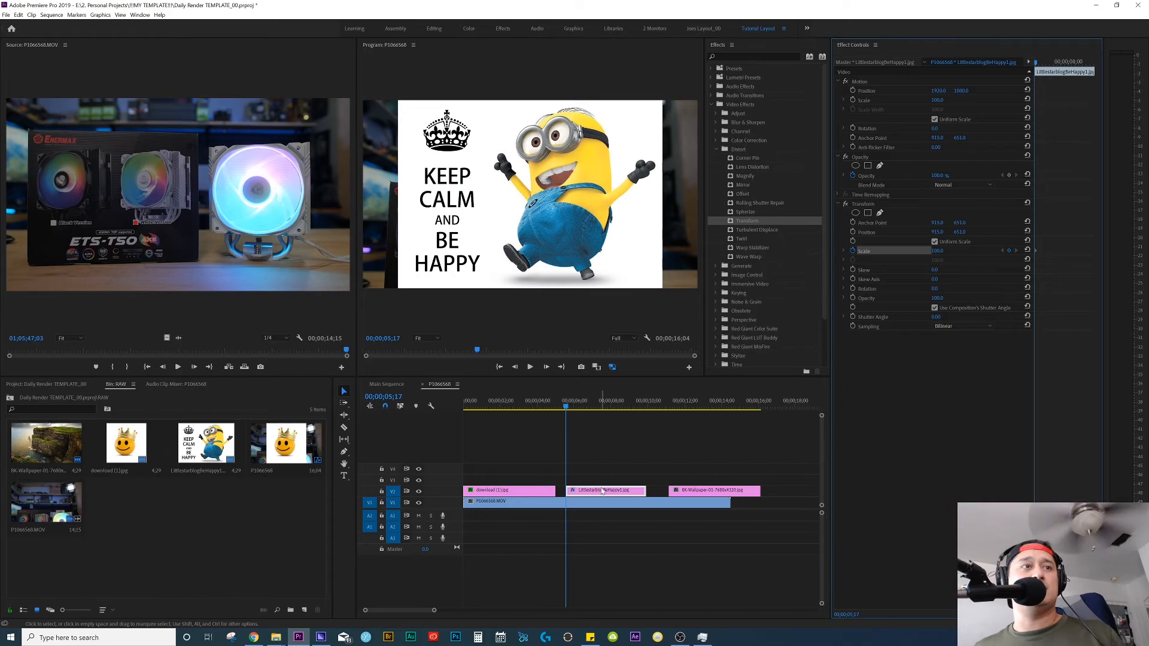
key("Down")
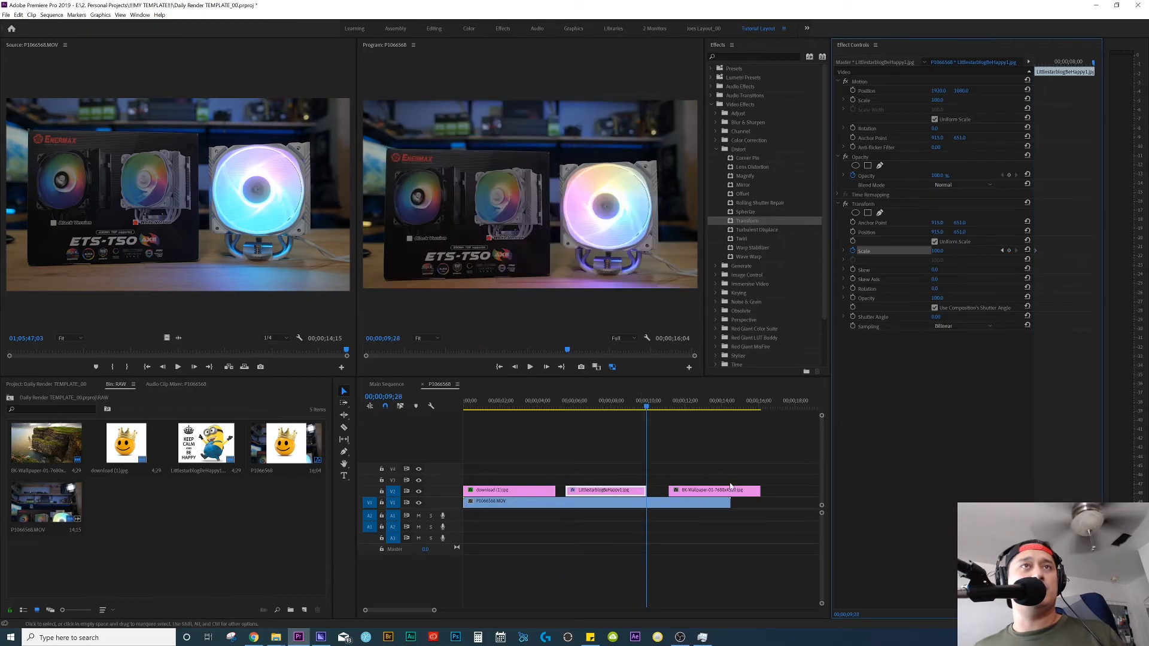
left_click(939, 251)
type("1")
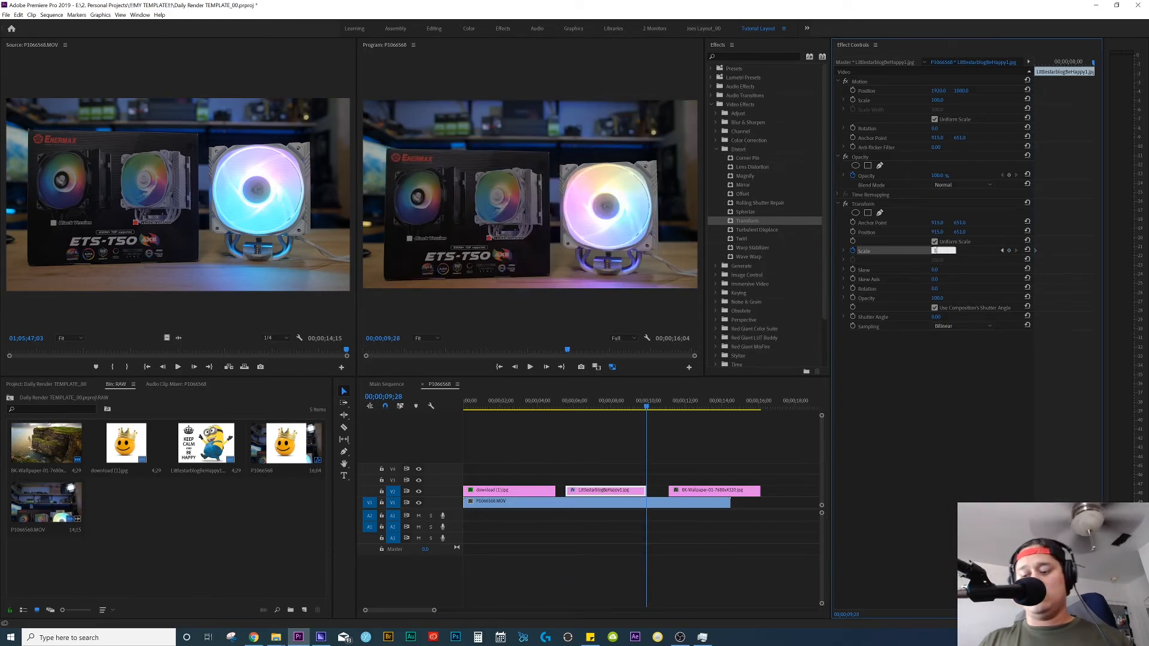
key("Return")
Play the minion clip from its start to review the Transform zoom.
left_click(559, 467)
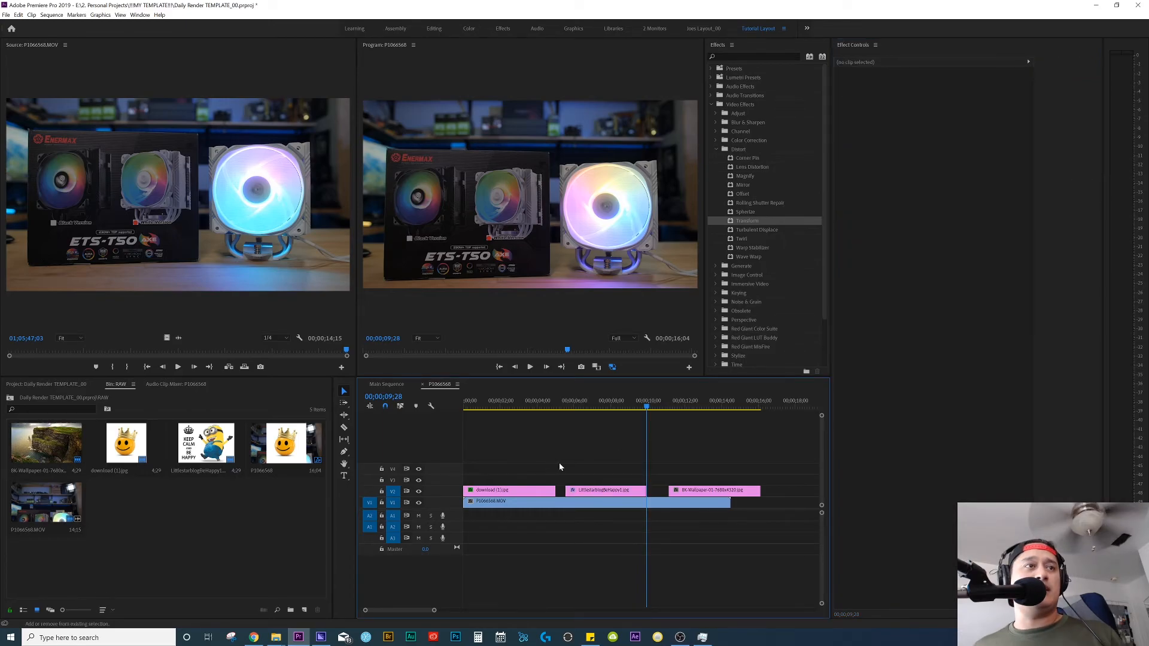
key("Up")
key("space")
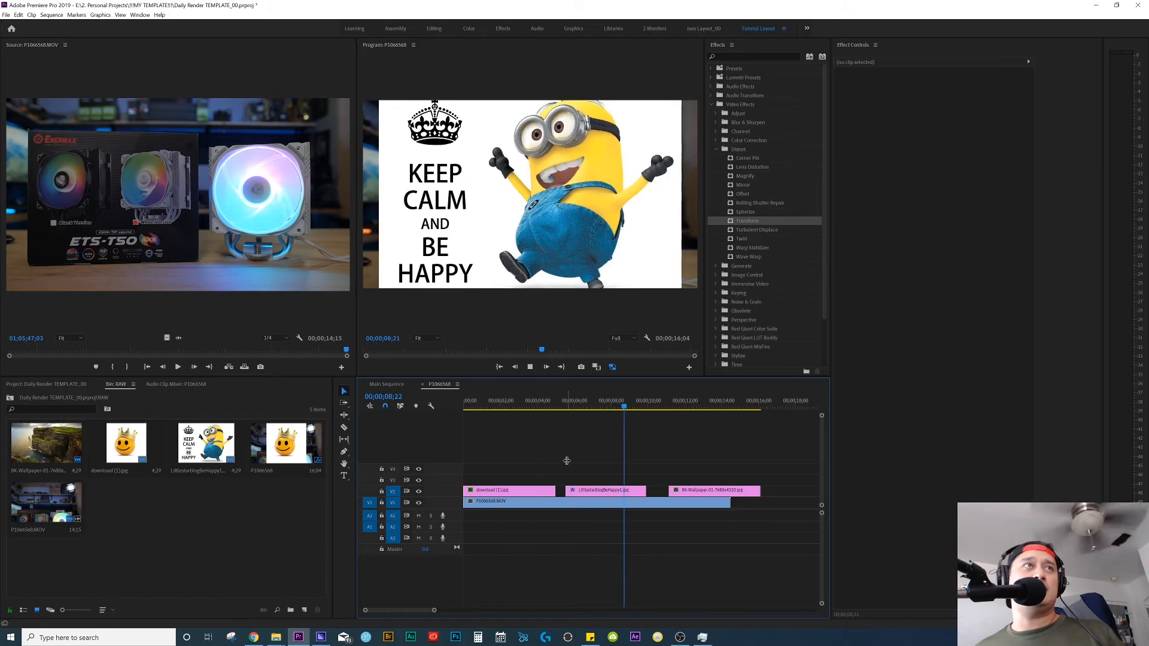
key("space")
Save the minion clip's keyframed Transform effect as a preset of type Scale named "Scale up preset".
left_click(600, 490)
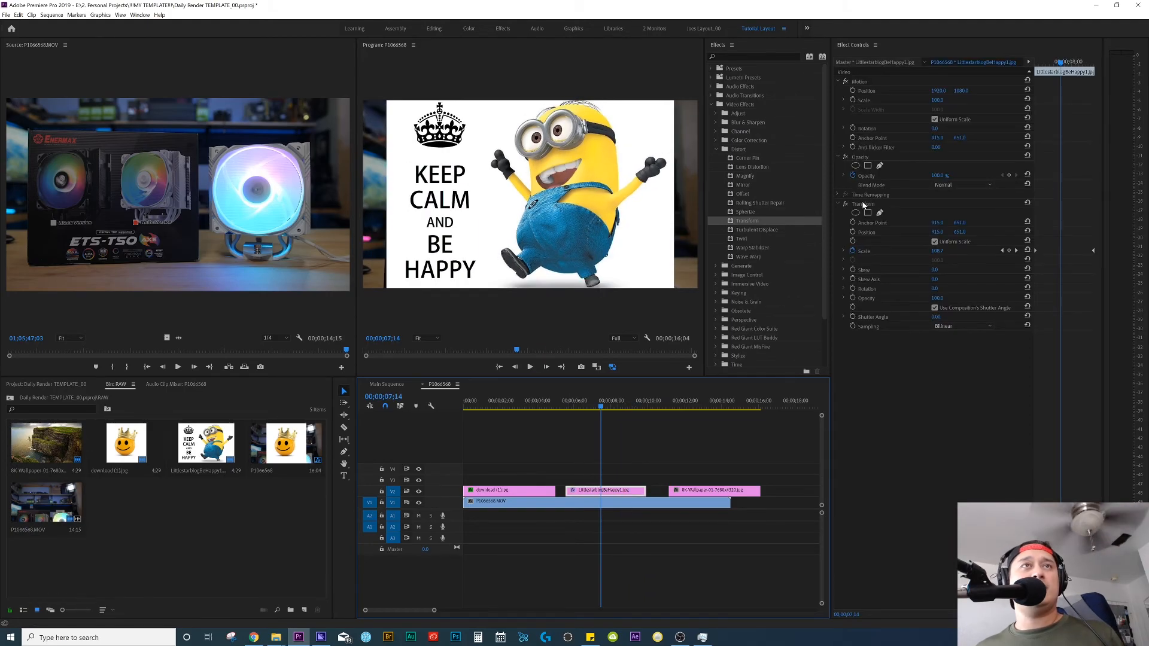
left_click(863, 204)
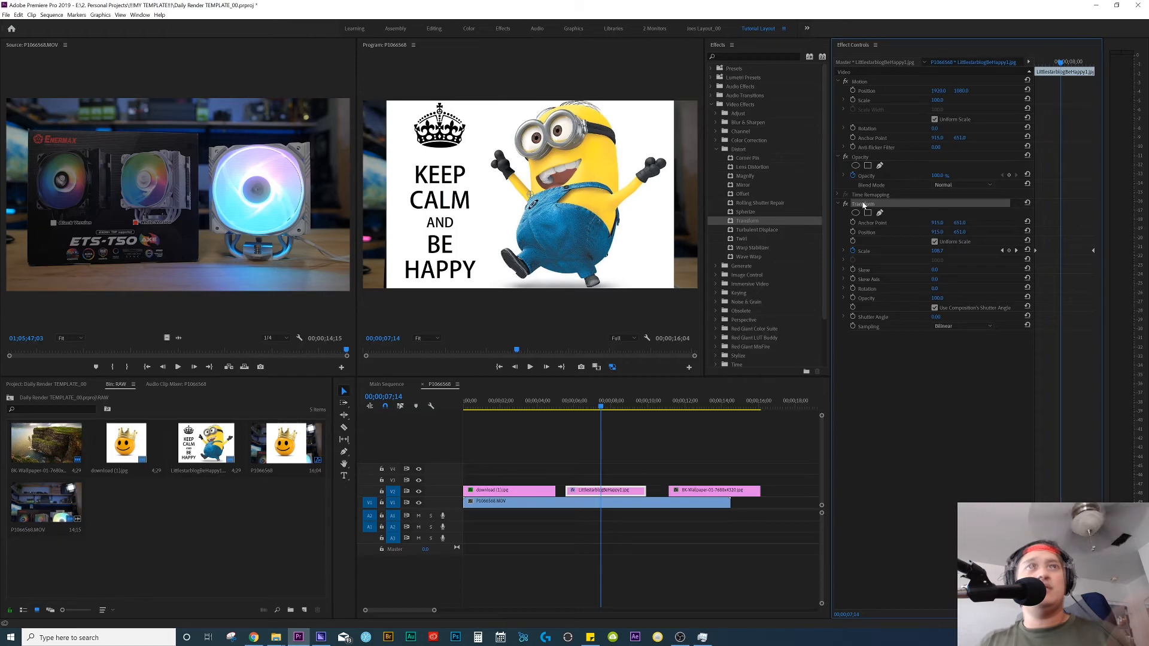
right_click(863, 205)
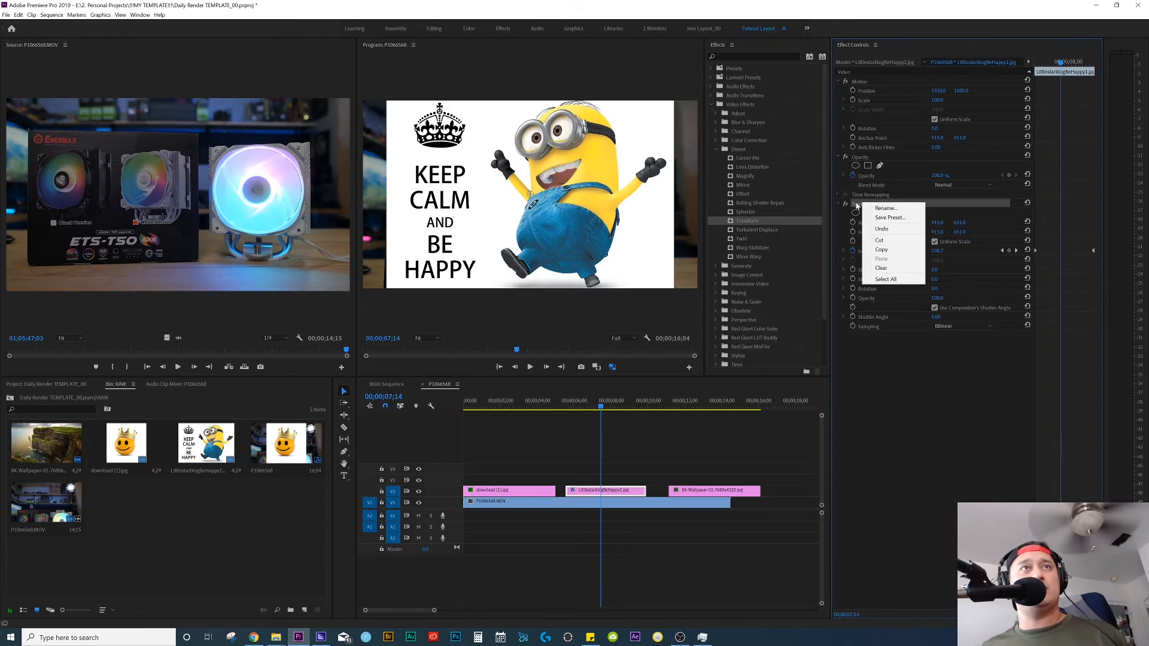
left_click(892, 218)
type("Sca")
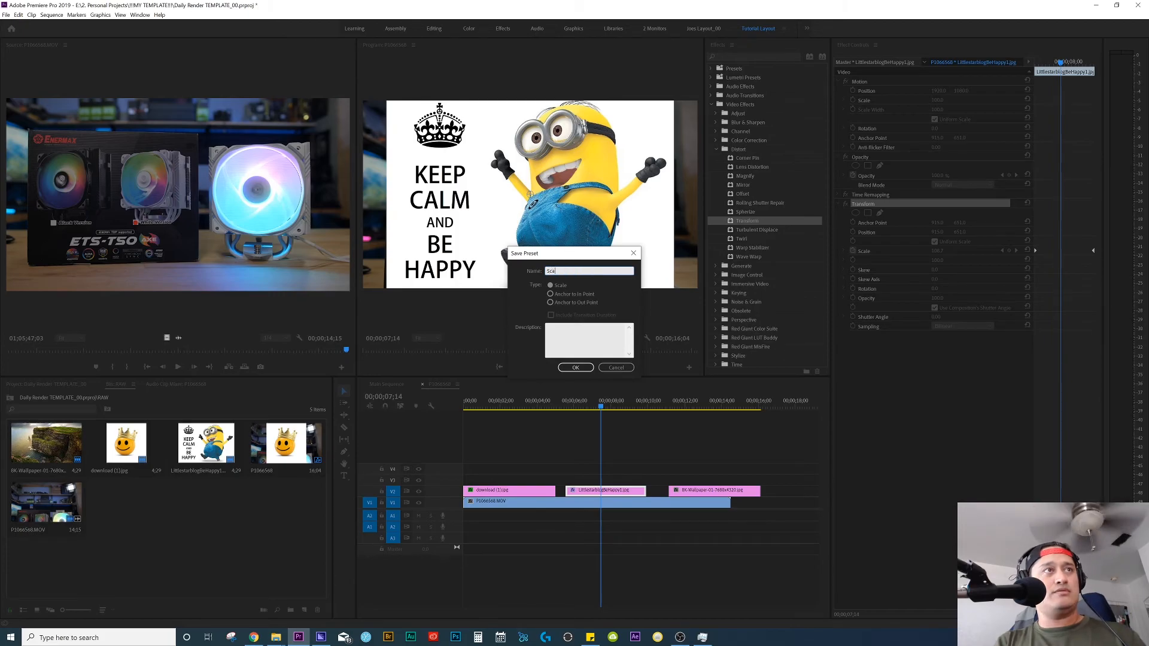
type("le up presets")
key("BackSpace")
left_click(575, 367)
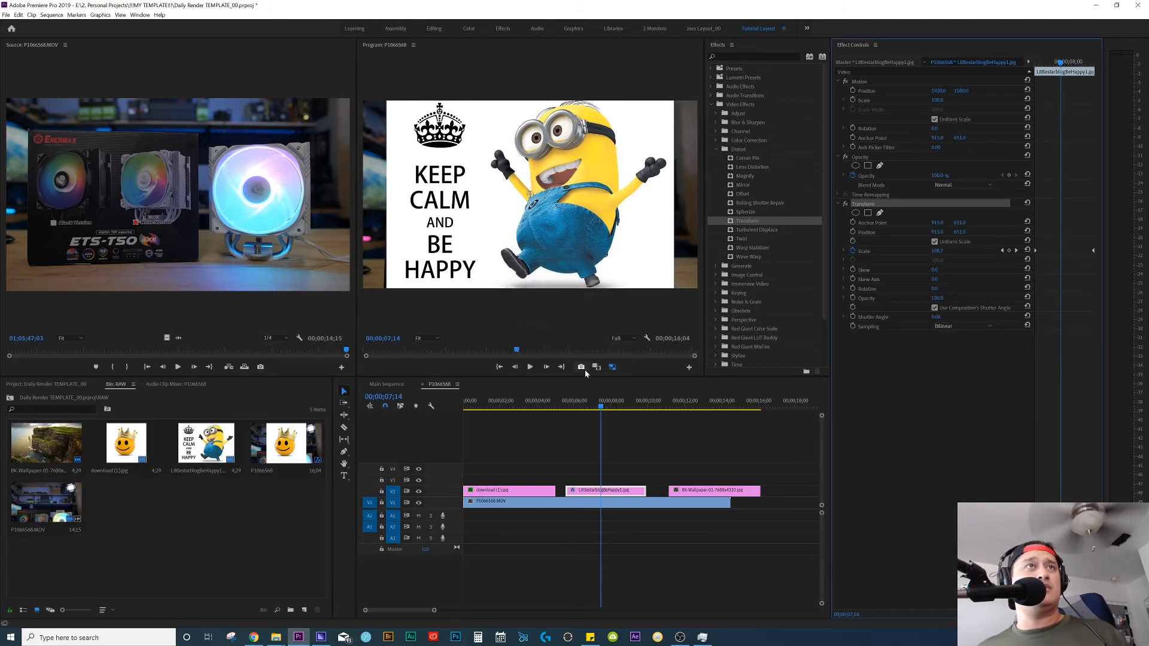
Move "Scale up preset" from the Presets folder into the Most Used Transitions bin.
left_click(711, 105)
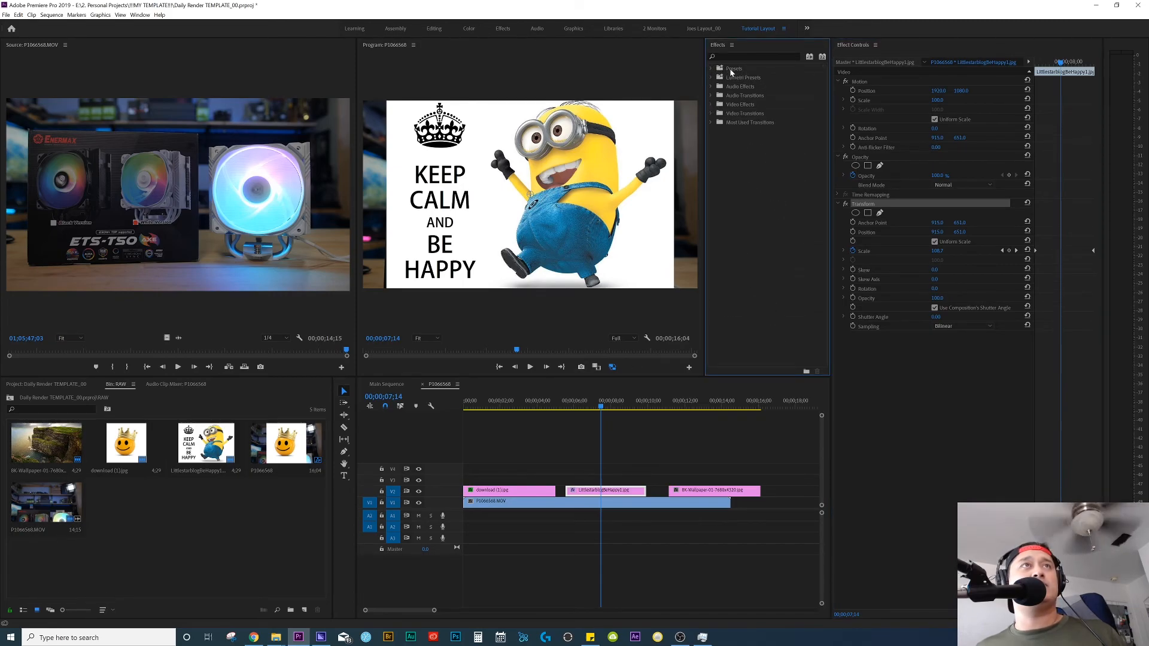
left_click(712, 69)
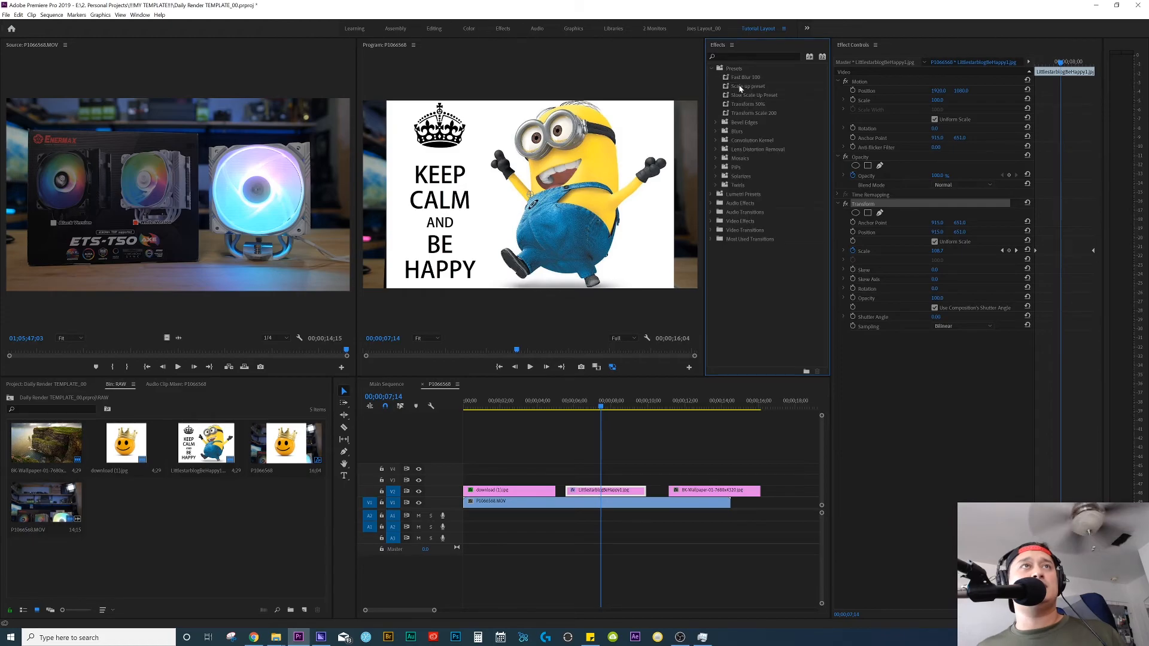
left_click(748, 88)
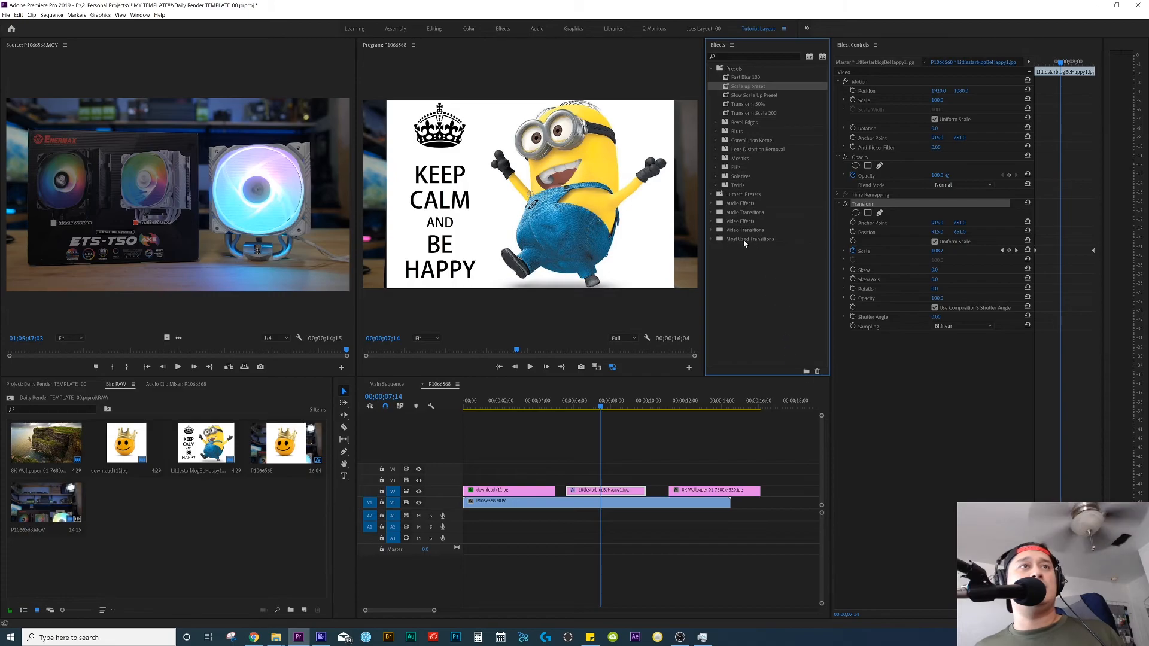
left_click(711, 240)
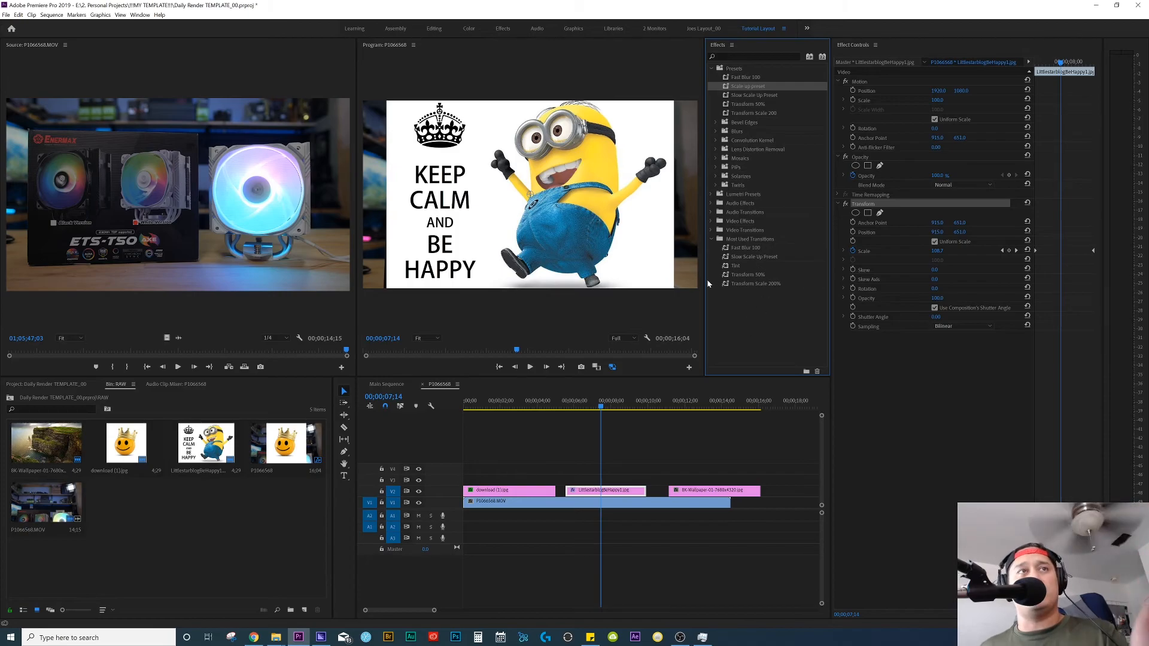
left_click_drag(742, 88, 754, 245)
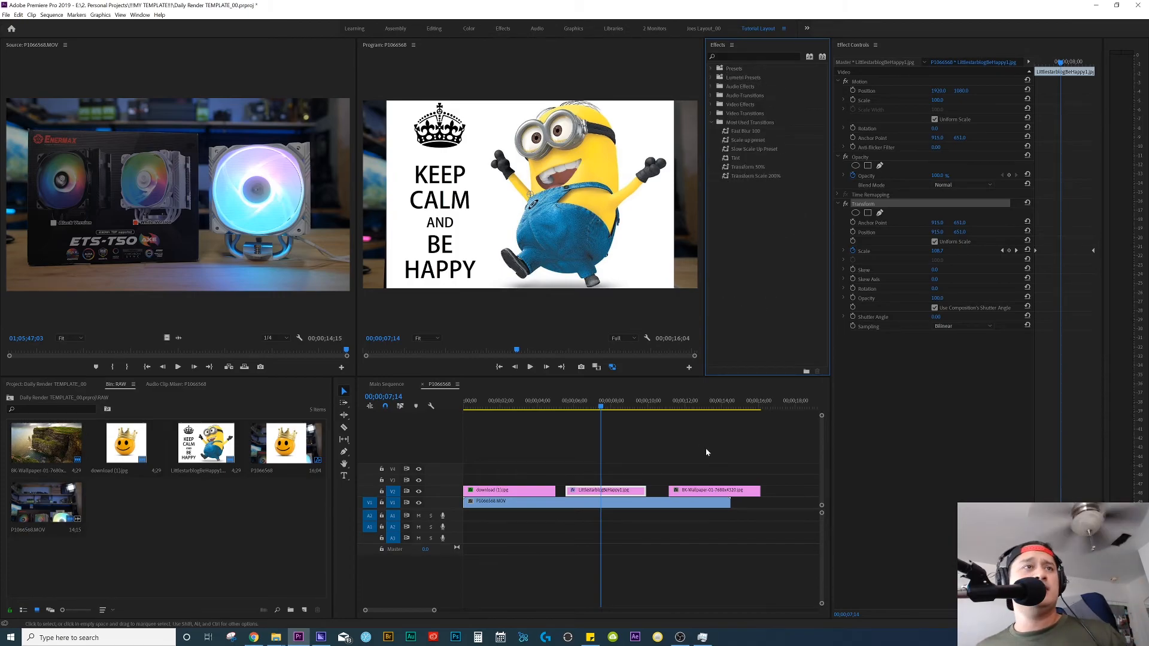
Check whether Scale to Frame Size is enabled on the cliff wallpaper clip.
left_click(700, 402)
left_click(696, 495)
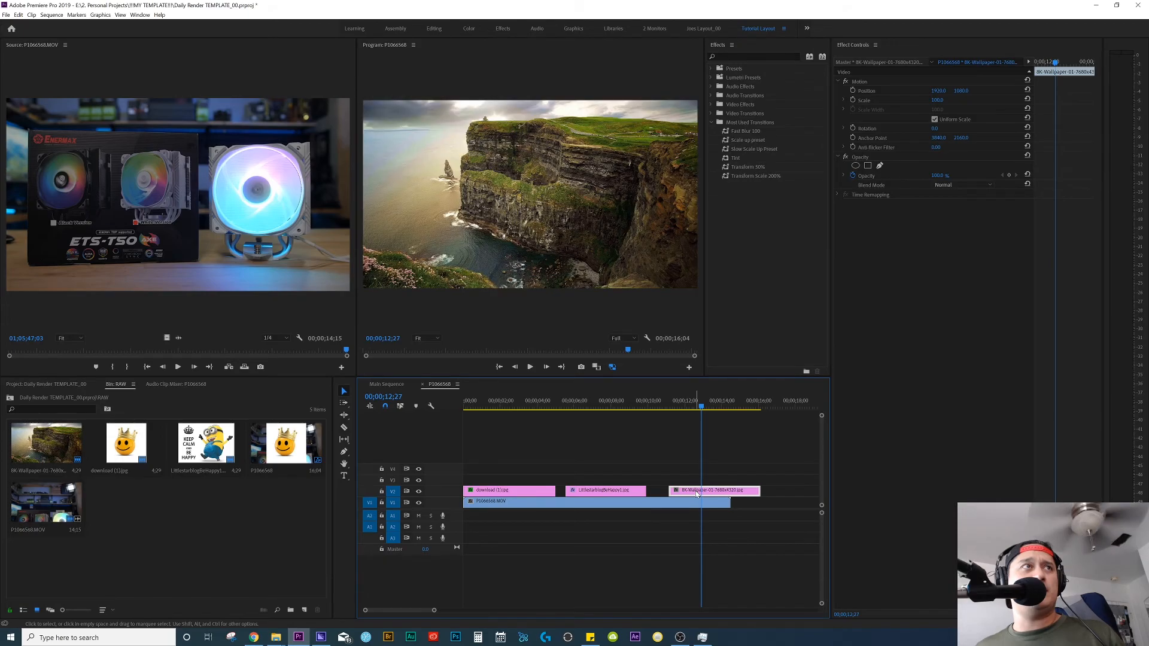
right_click(696, 495)
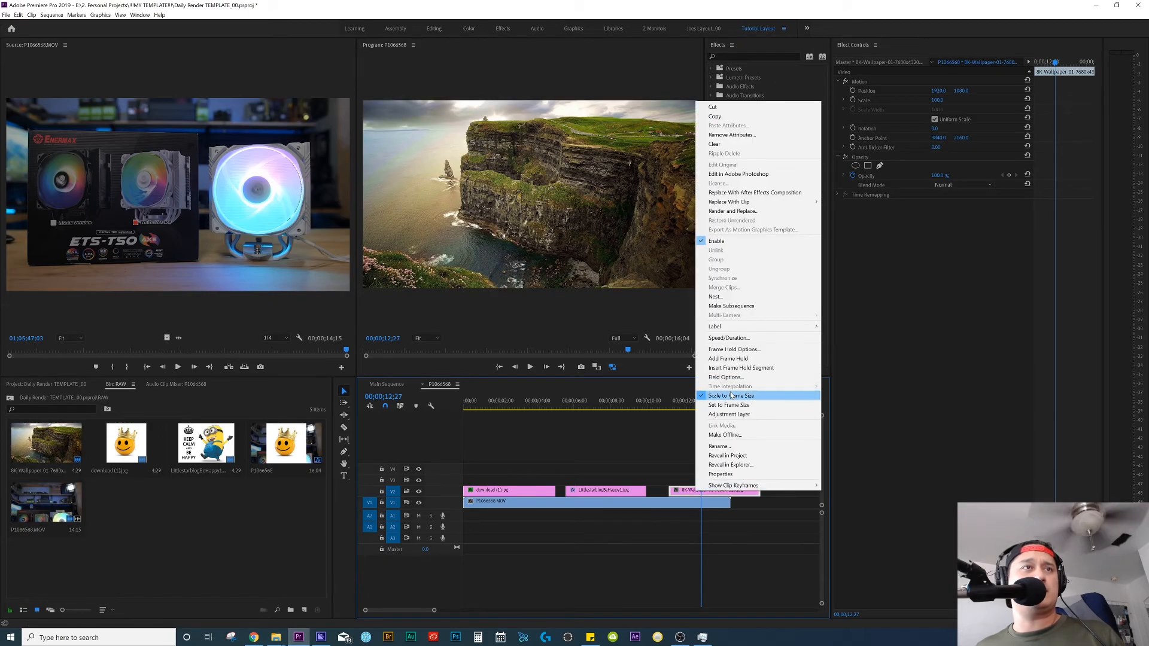
left_click(688, 461)
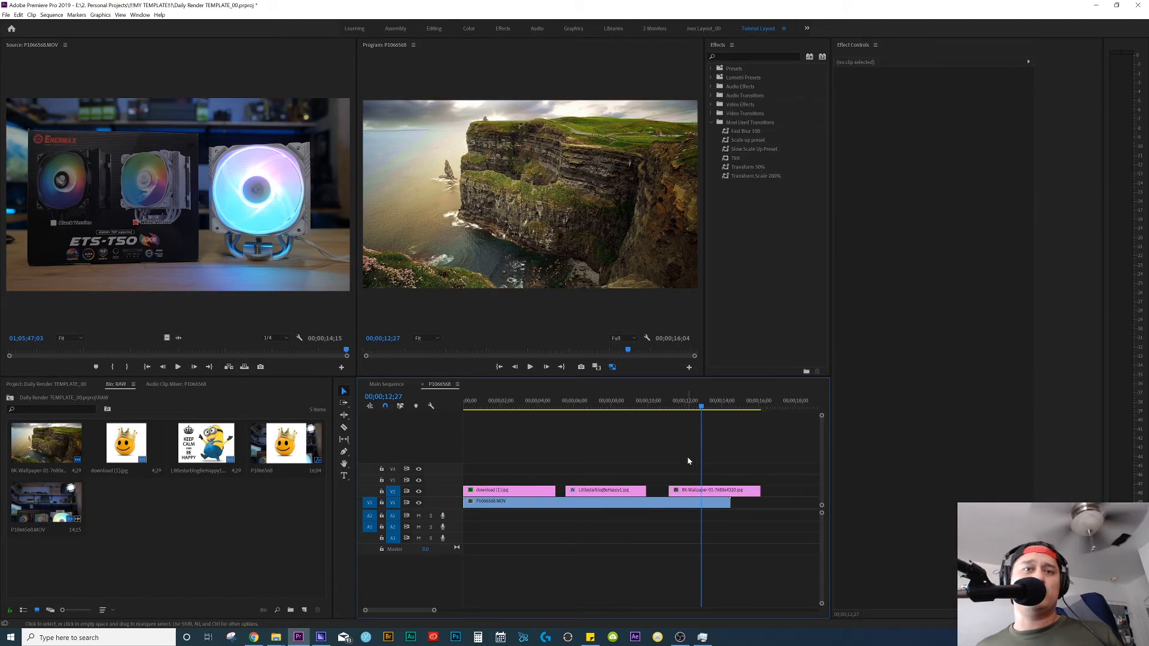
Apply "Scale up preset" to the cliff wallpaper clip.
left_click(713, 491)
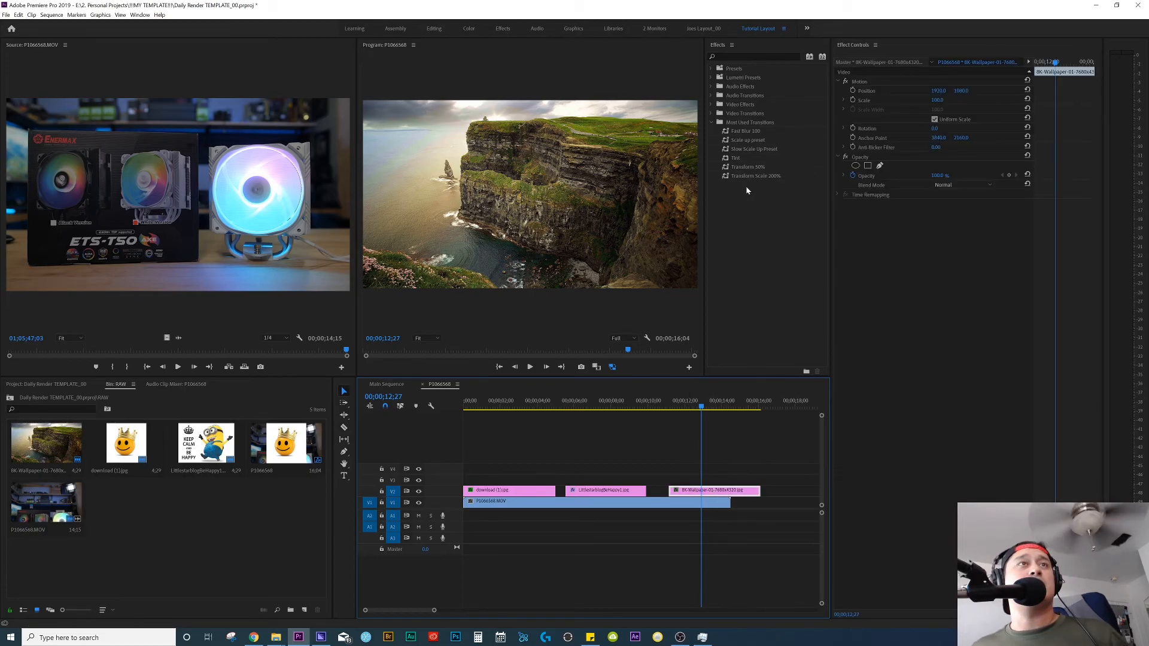
left_click(742, 141)
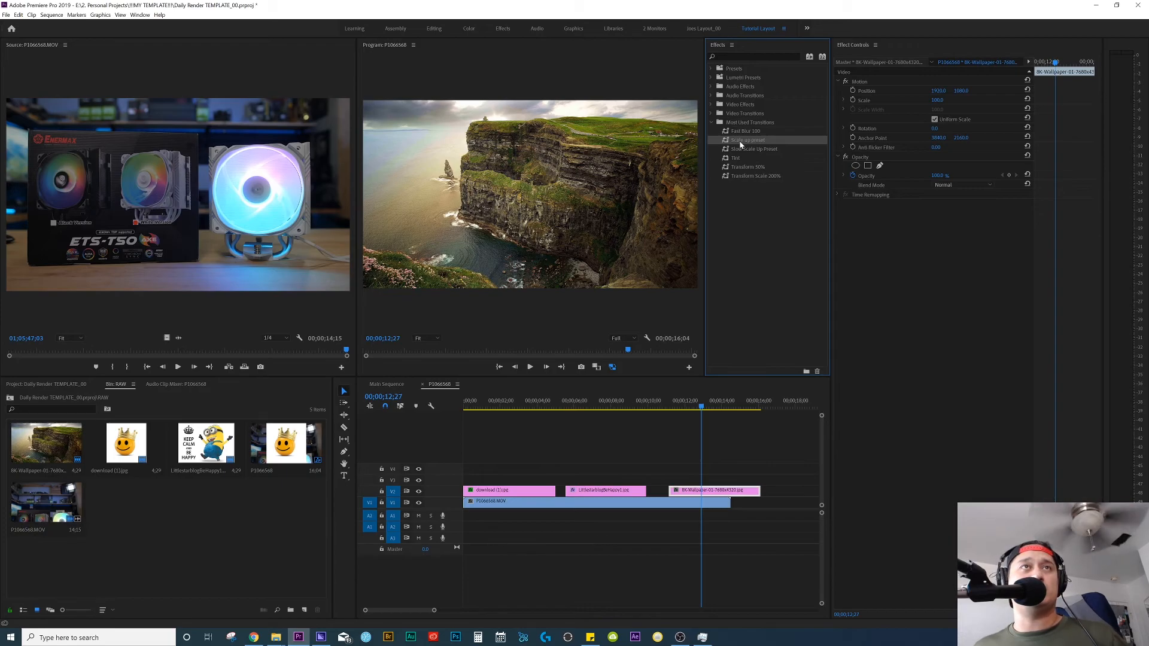
left_click_drag(741, 144, 903, 290)
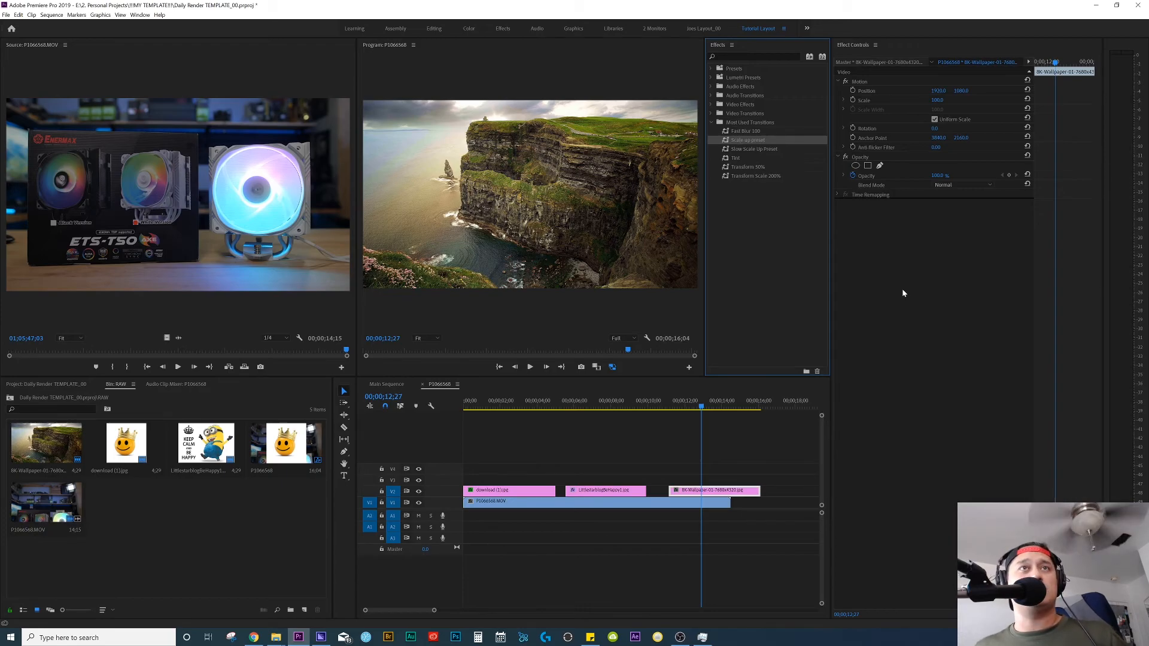
Play the cliff wallpaper clip from its start to review the preset's zoom.
left_click(709, 452)
key("Up")
key("space")
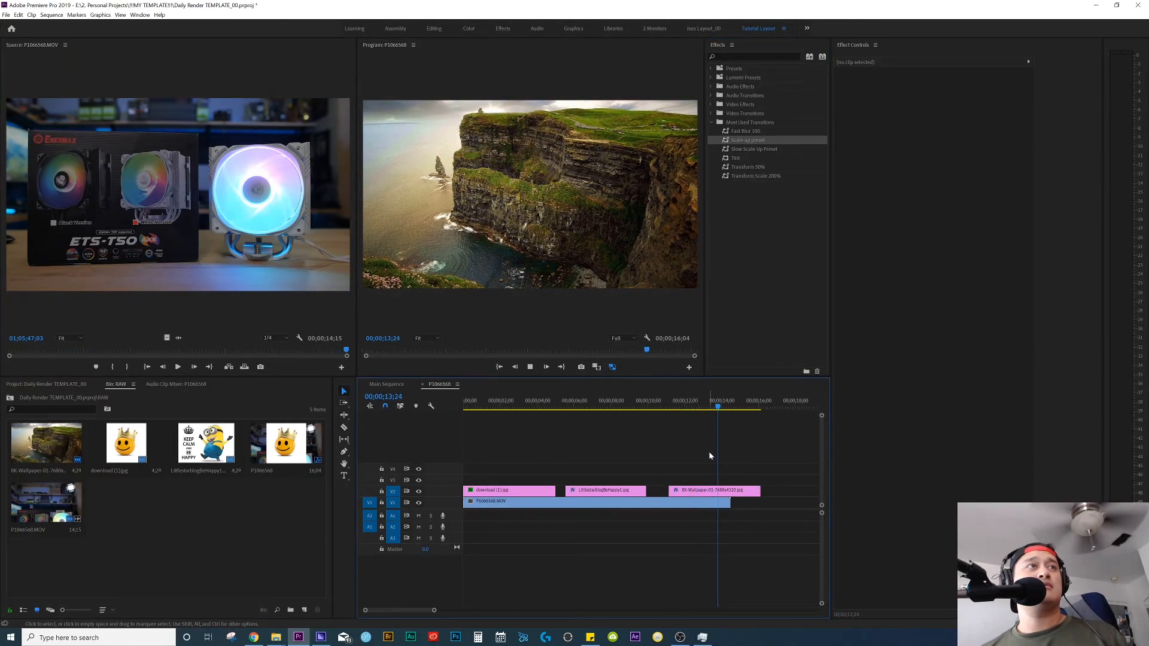
key("space")
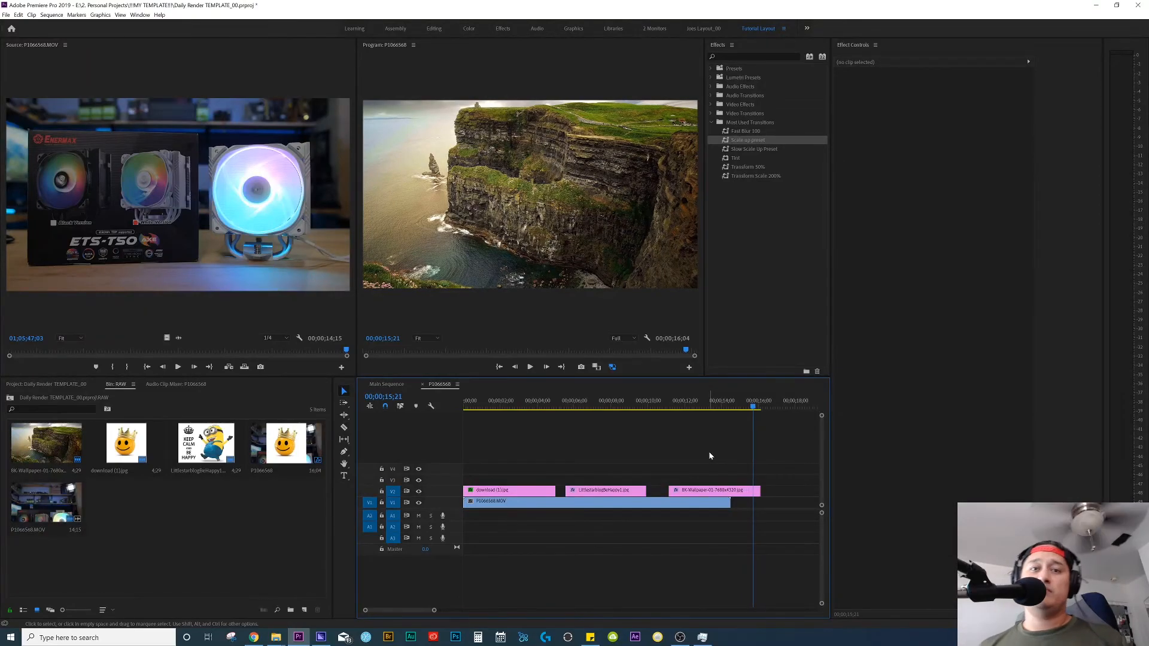
Place a short and a longer copy of the minion image after the cliff wallpaper clip and apply "Scale up preset" to the short one.
key("minus")
left_click(750, 289)
left_click_drag(206, 443, 636, 492)
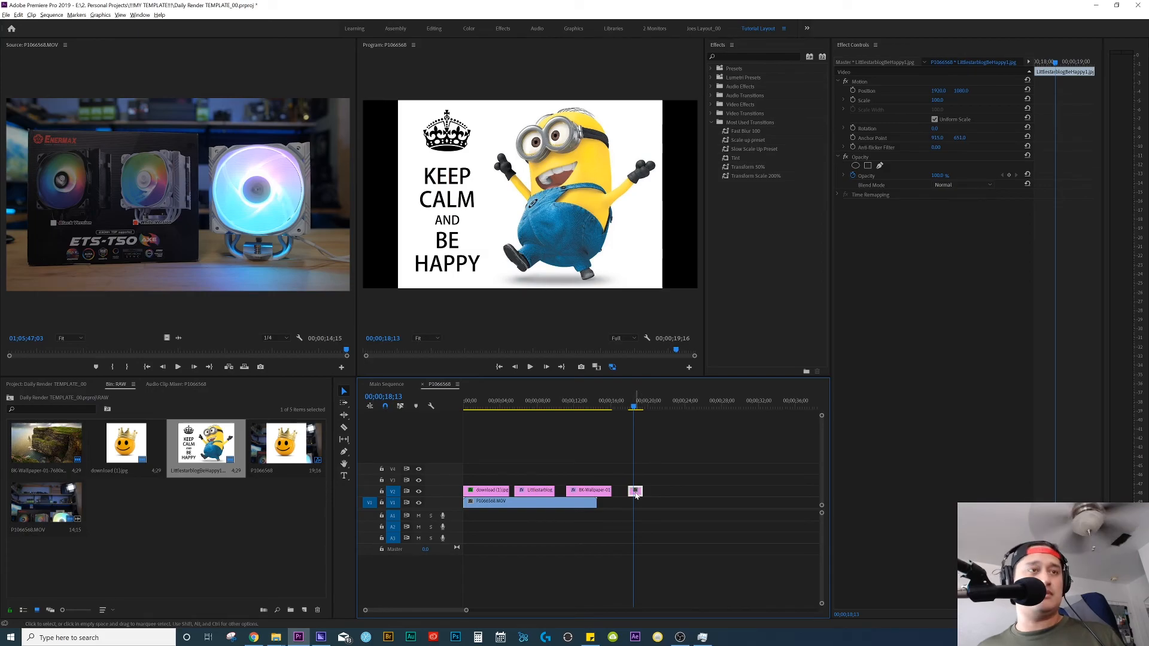
left_click_drag(636, 492, 670, 491)
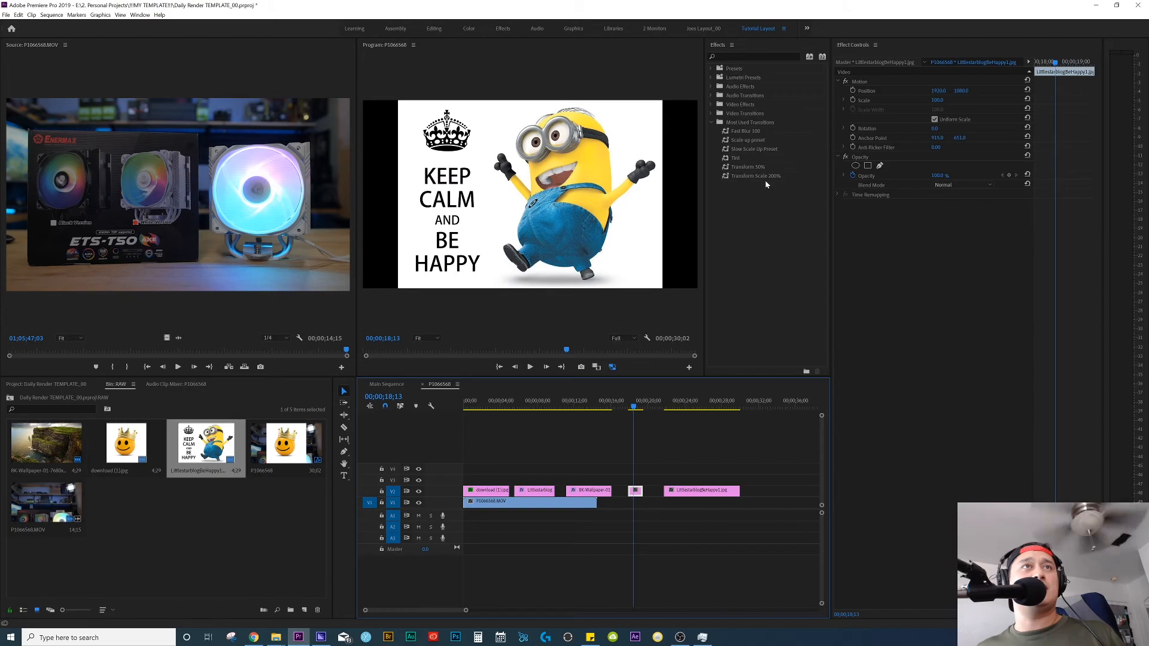
double_click(747, 140)
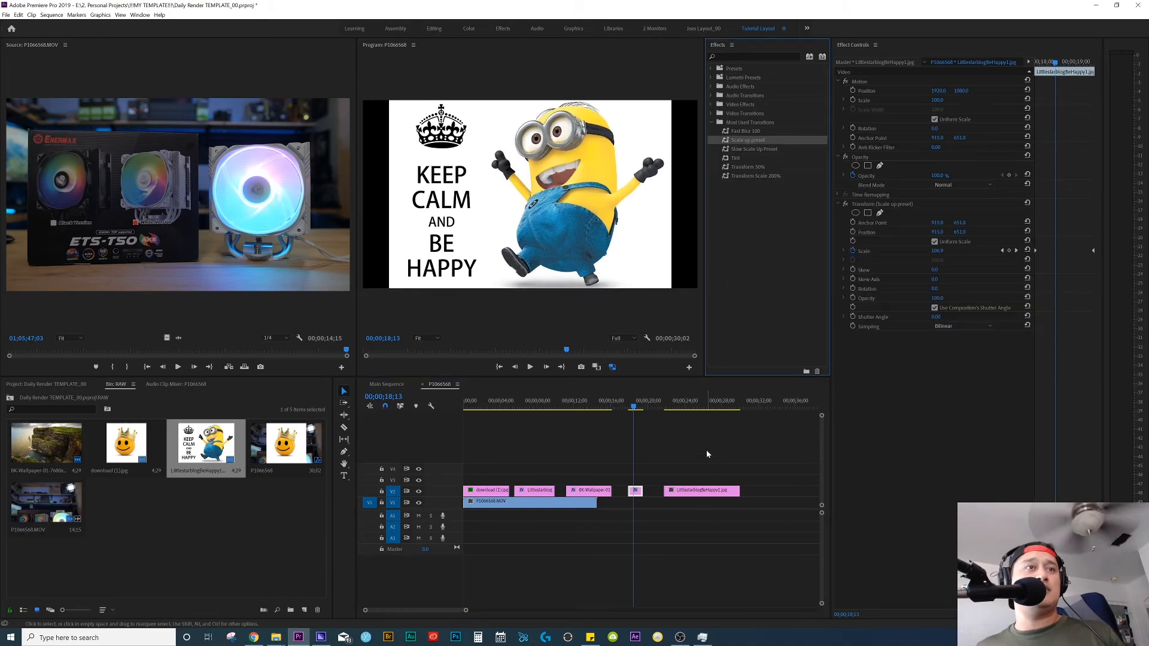
Apply "Scale up preset" to the longer minion clip.
left_click(697, 405)
left_click(701, 492)
double_click(755, 139)
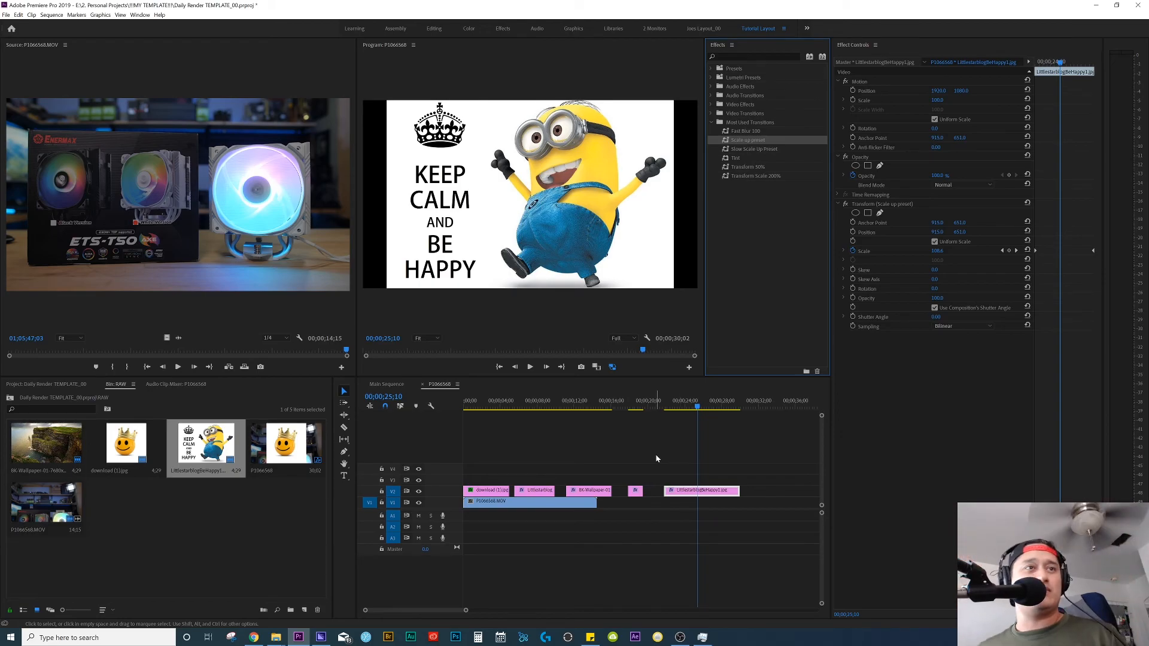
Play the short minion clip from its start to review the preset's zoom, and return to the clip's start.
left_click(640, 460)
key("Up")
key("Up")
key("Up")
left_click(636, 492)
key("space")
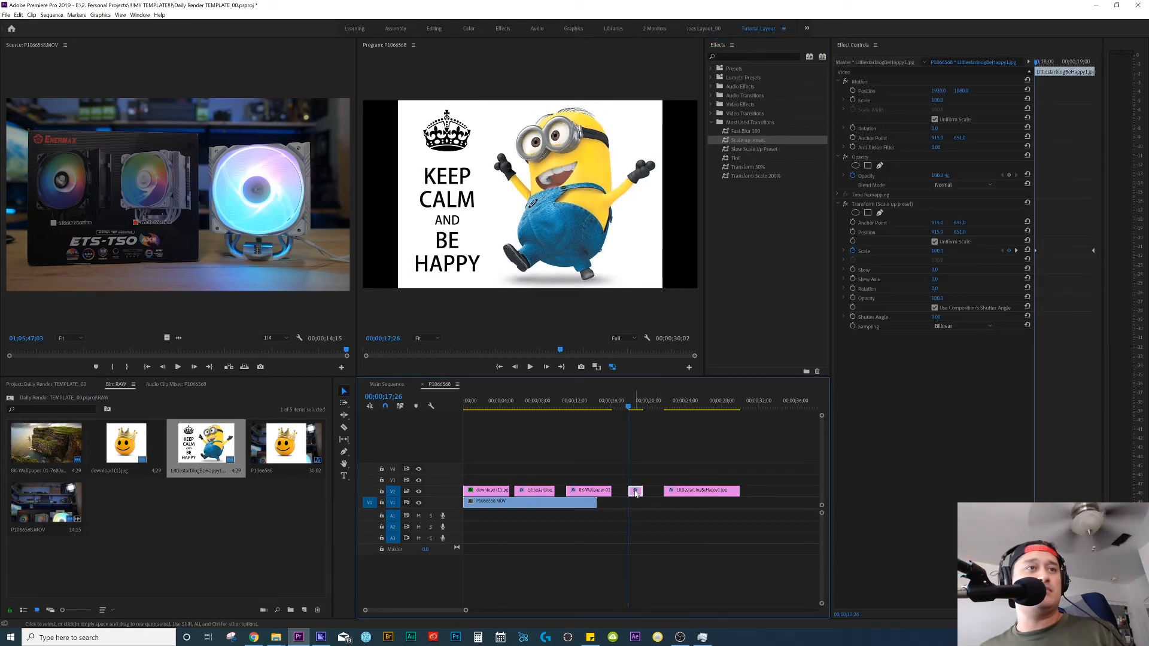
key("space")
key("Up")
key("Up")
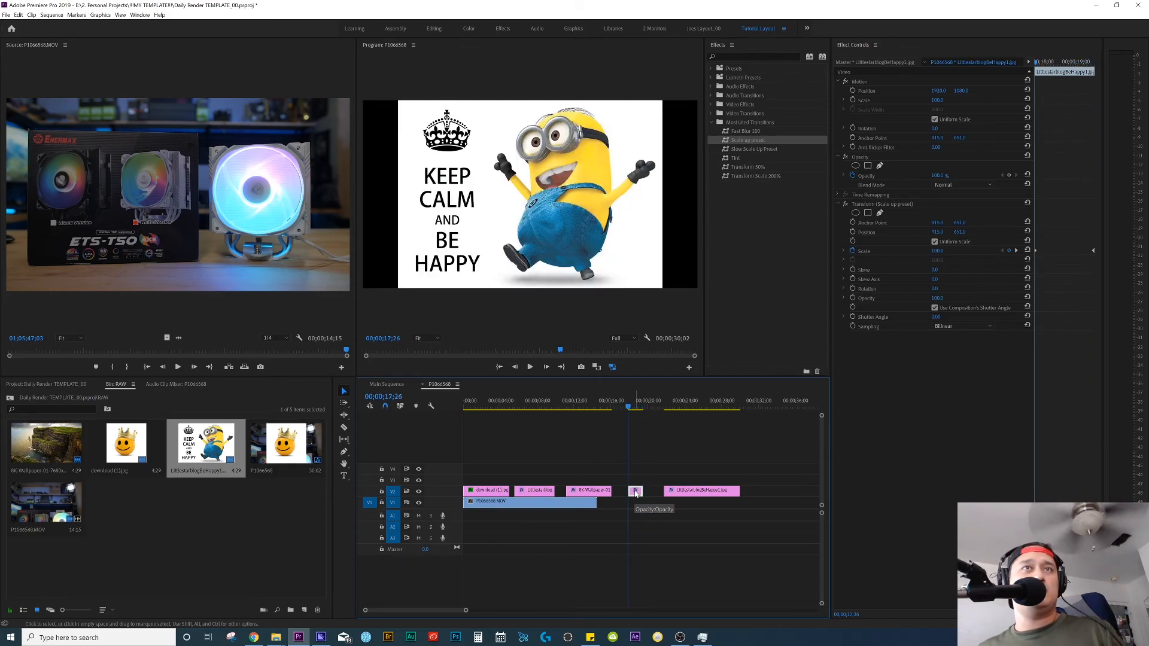
Play the longer minion clip from its start to compare the preset's zoom speed with the short clip.
key("Down")
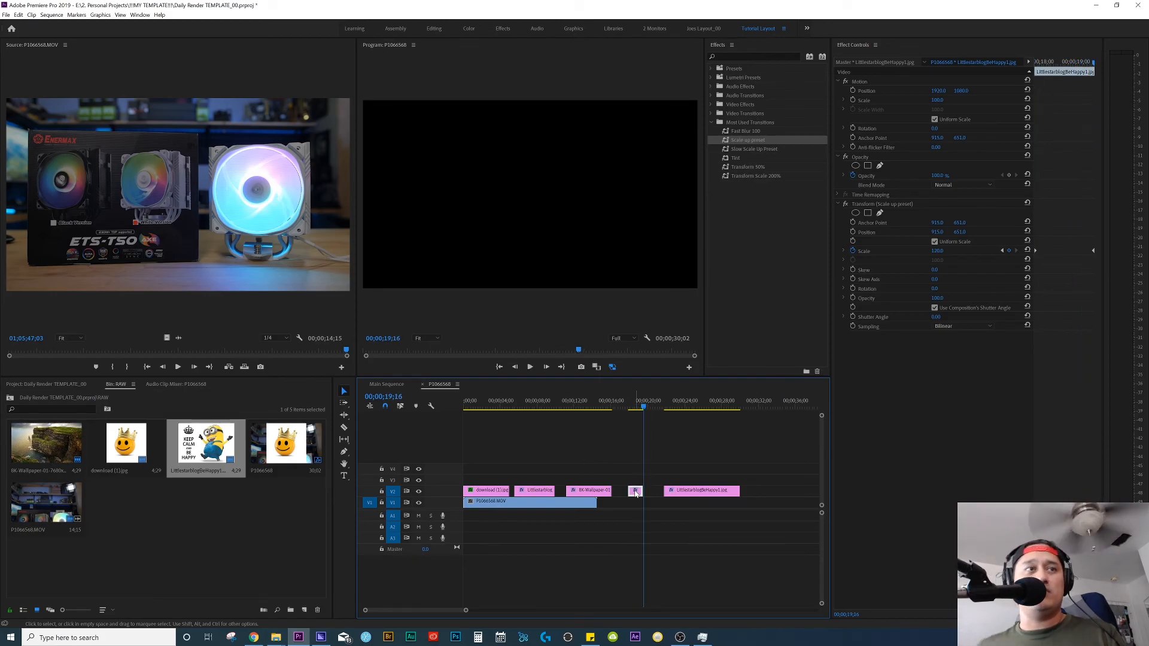
key("Down")
key("space")
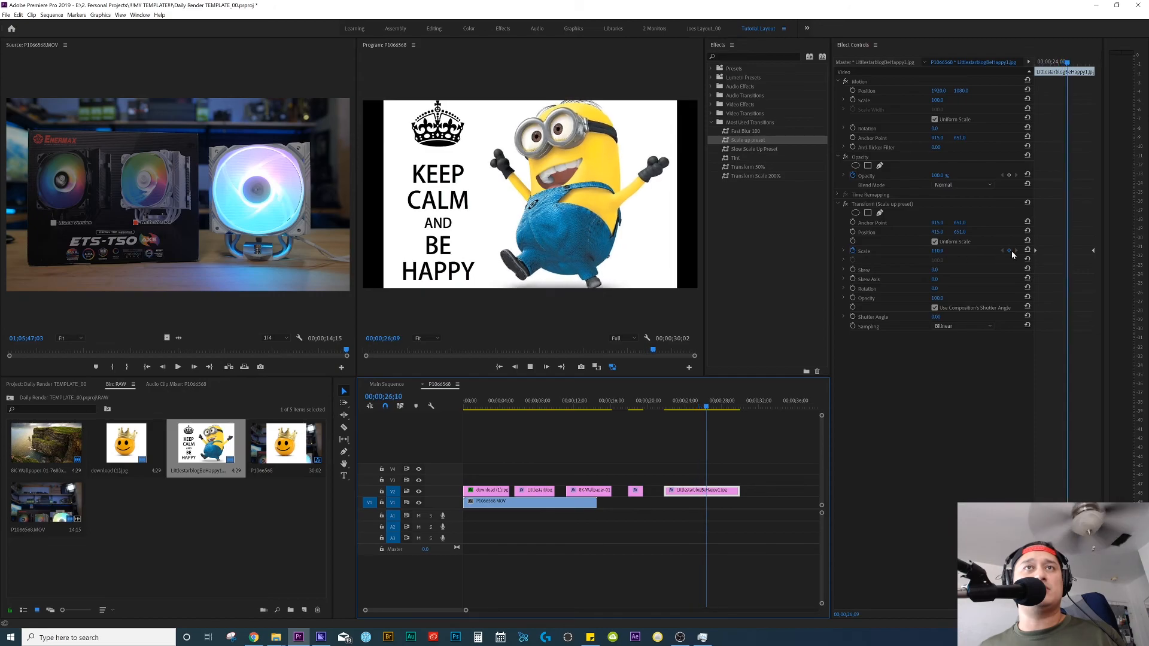
key("space")
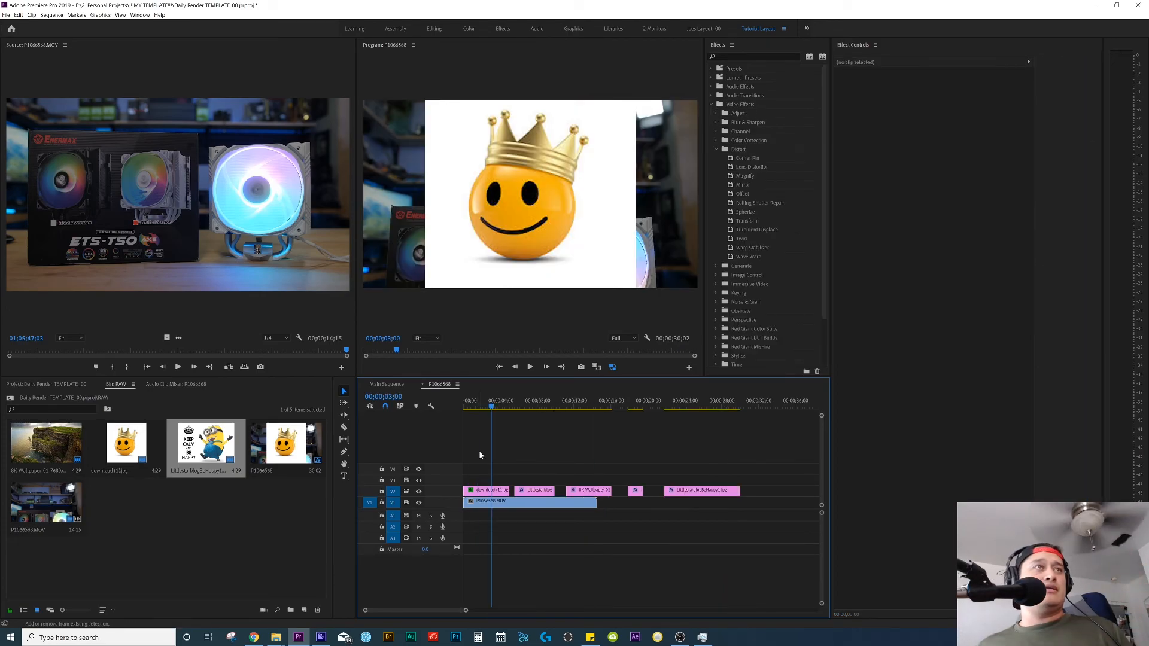
Turn on Scale to Frame Size for the cliff wallpaper clip.
key("=")
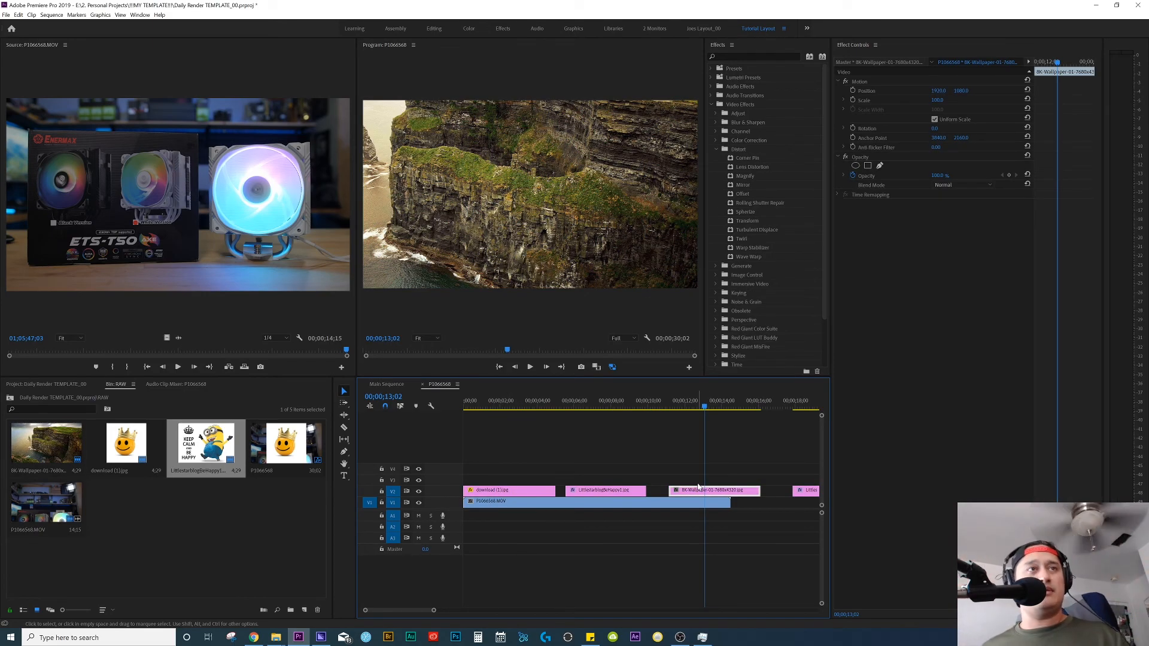
right_click(712, 500)
left_click(737, 395)
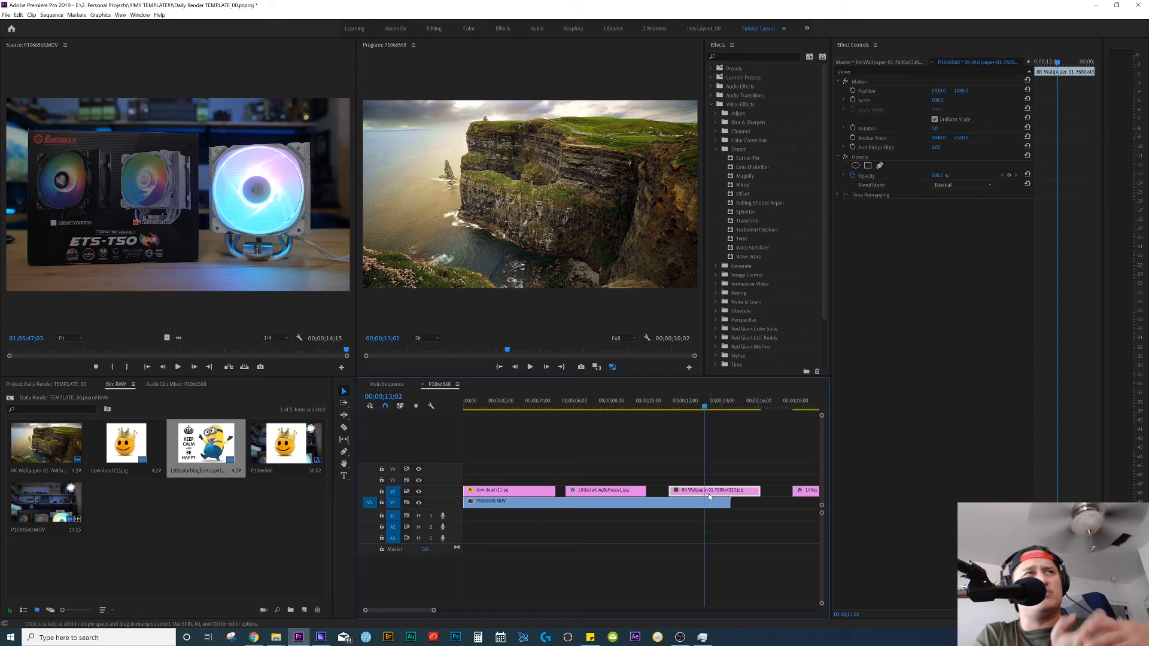
Try a Motion Scale of 50 on the cliff wallpaper clip and undo it.
left_click(942, 100)
type("50")
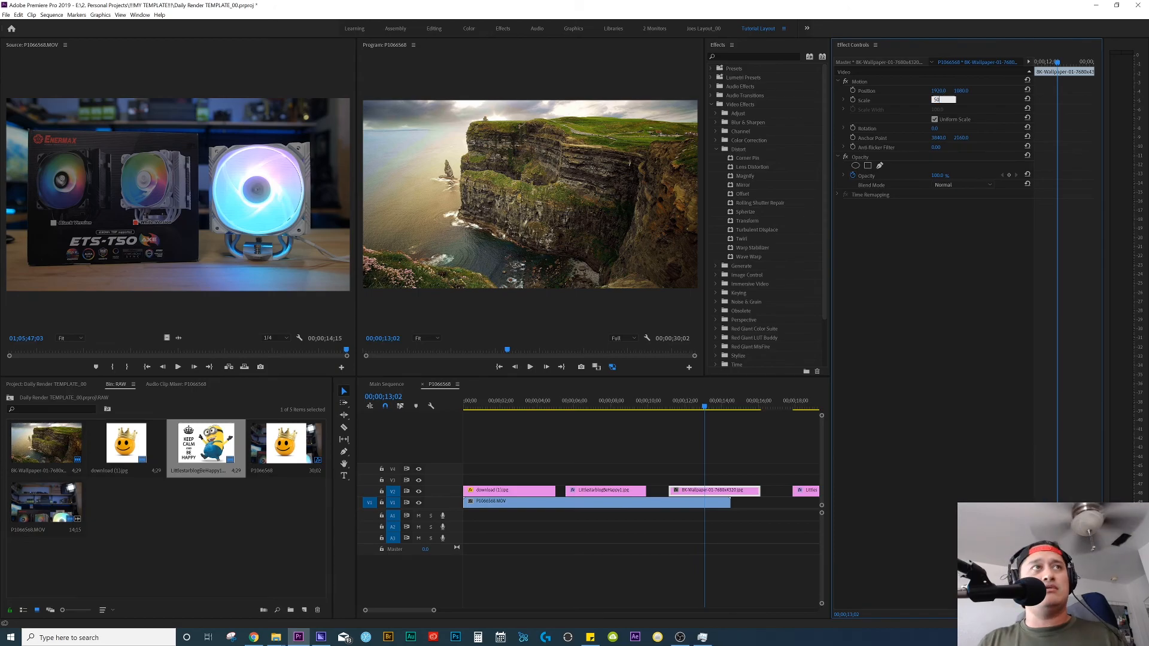
key("Return")
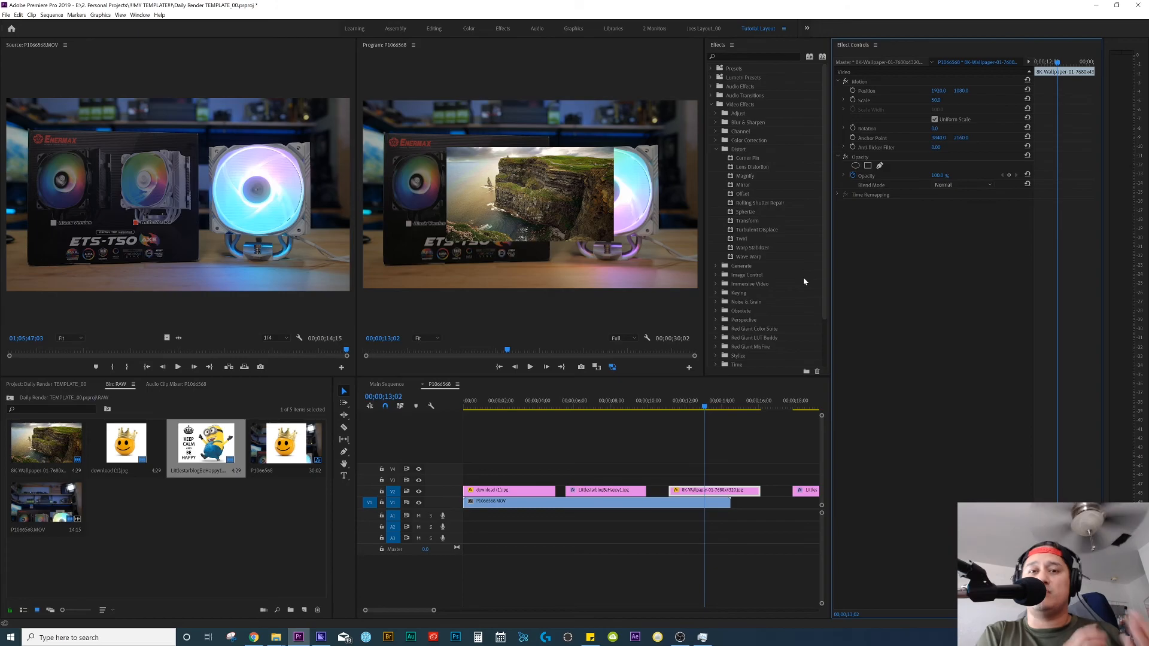
key("ctrl+z")
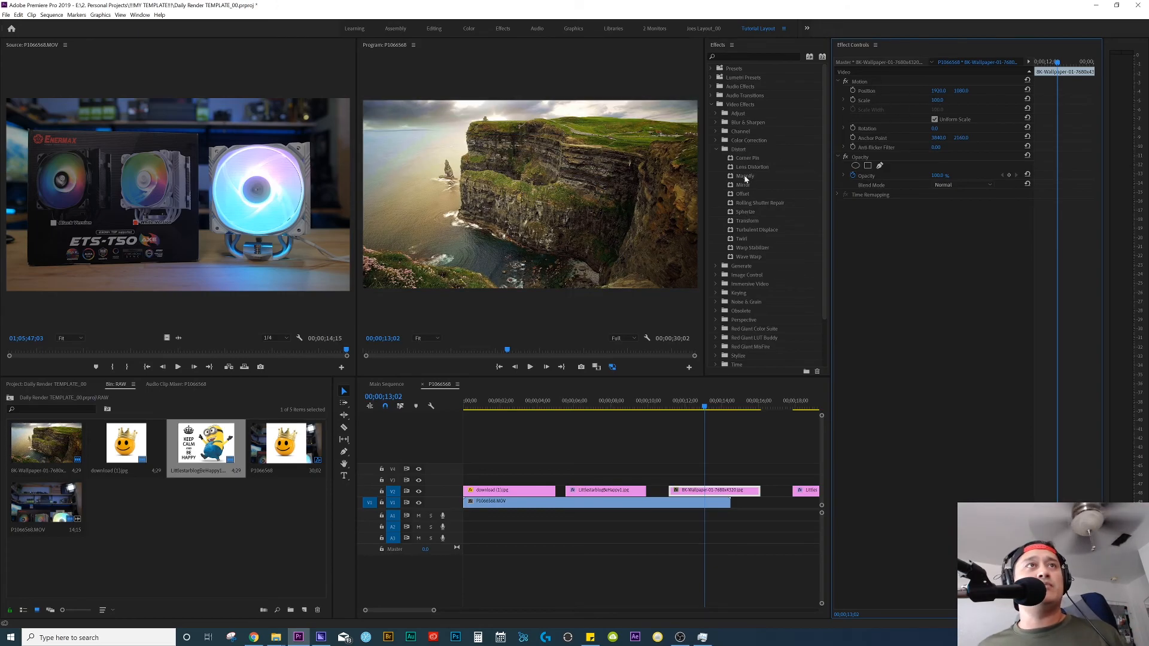
Apply the Transform effect to the cliff wallpaper clip and set the effect's Scale to 25.
double_click(745, 221)
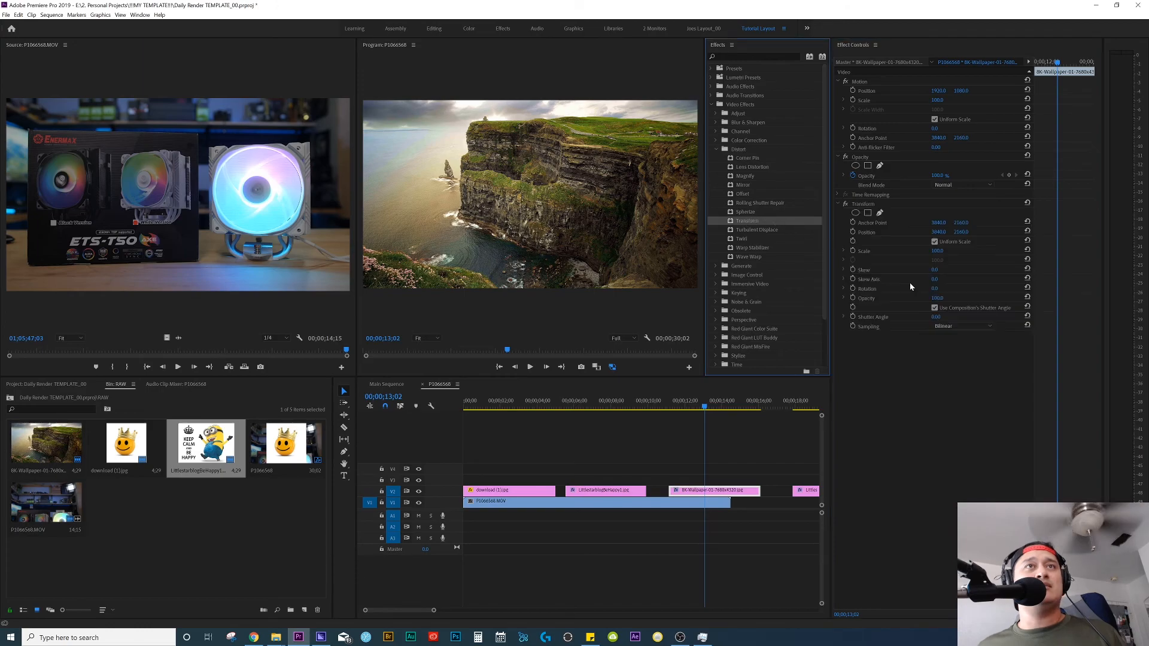
left_click(937, 251)
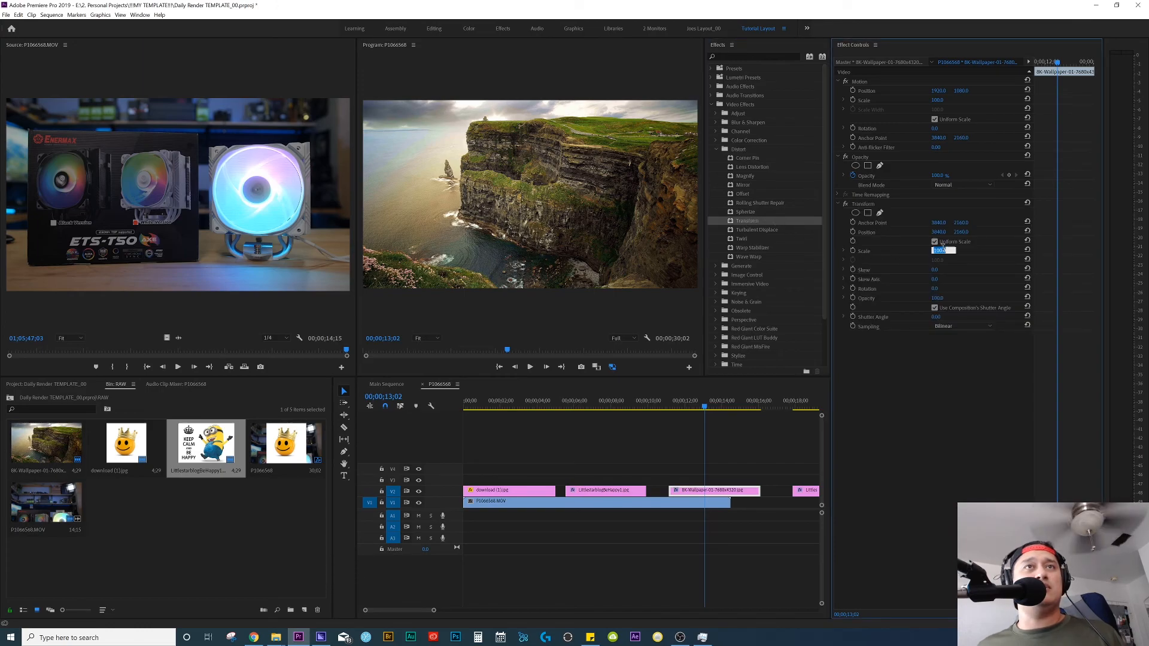
type("25")
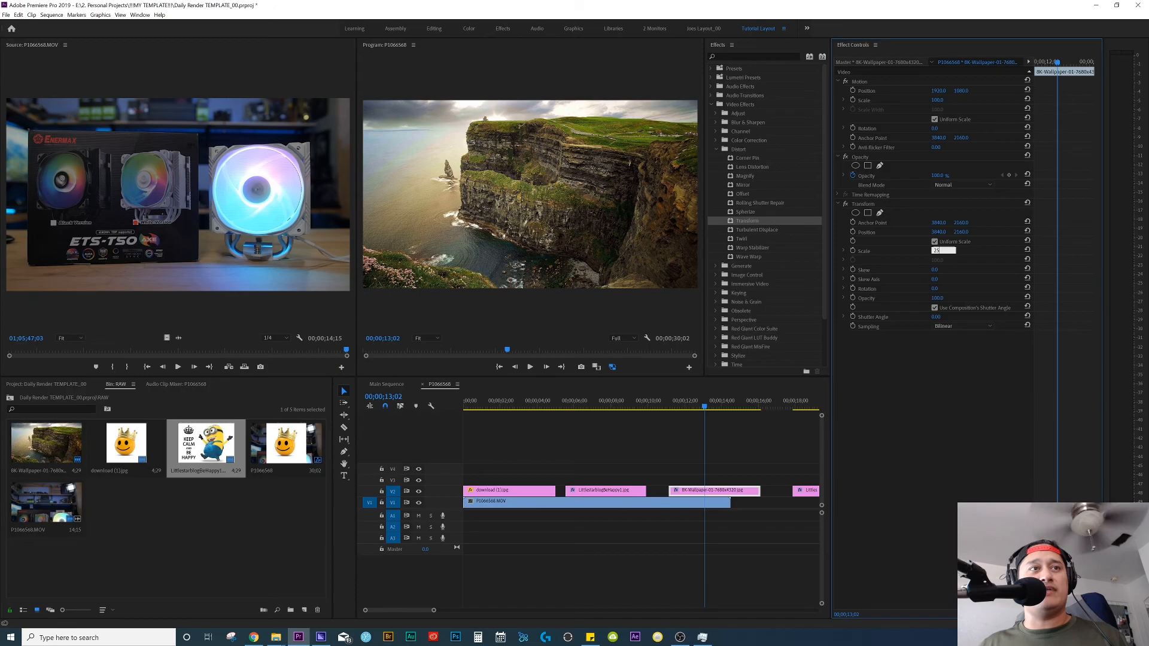
key("Return")
Move the cliff wallpaper picture into the upper-left area of the frame and set its Transform Scale to 50.
left_click(609, 213)
left_click_drag(608, 213, 460, 148)
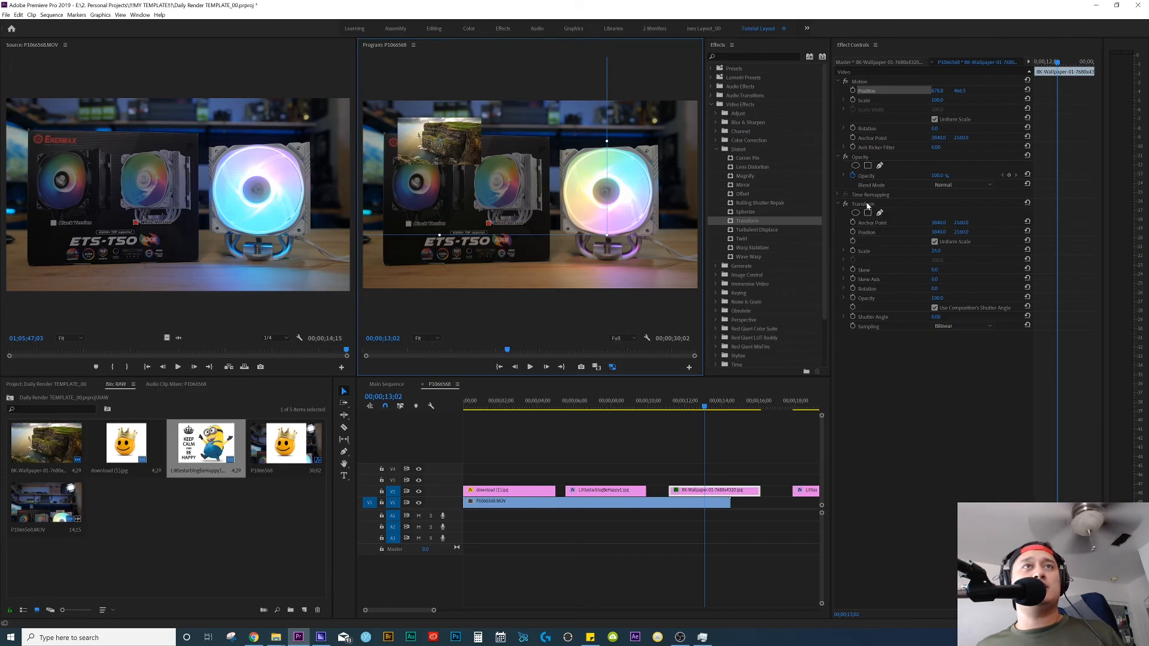
left_click(935, 251)
type("50")
key("Return")
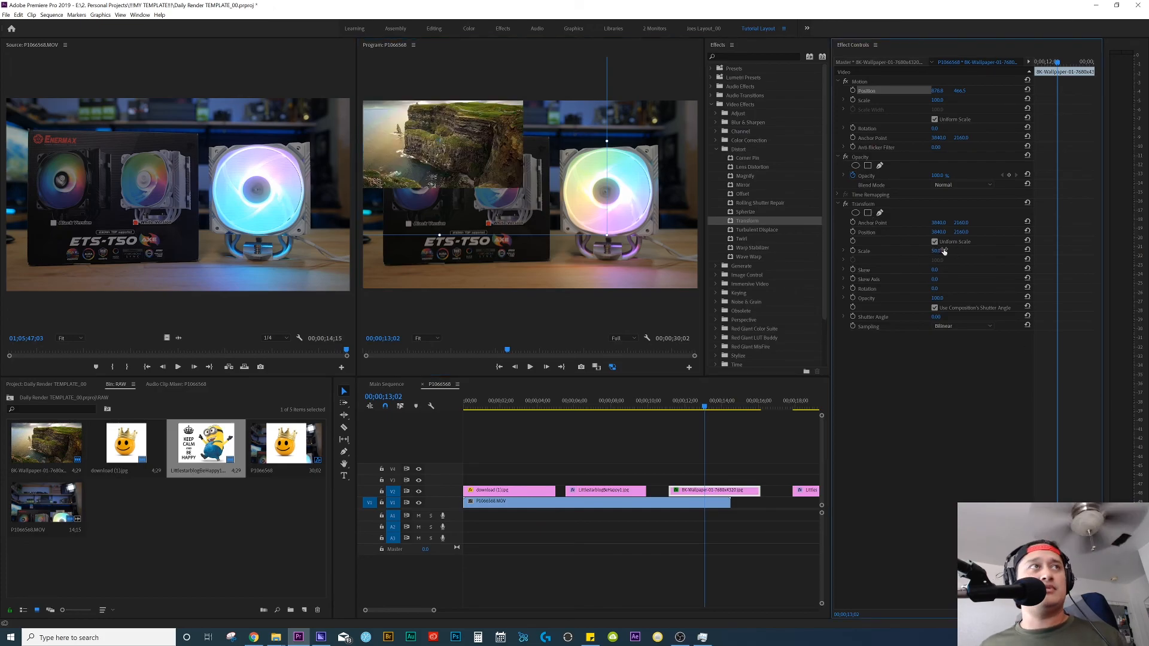
Save the cliff wallpaper clip's Transform effect as a preset named "50% scale value" with type Scale.
left_click(866, 204)
right_click(866, 204)
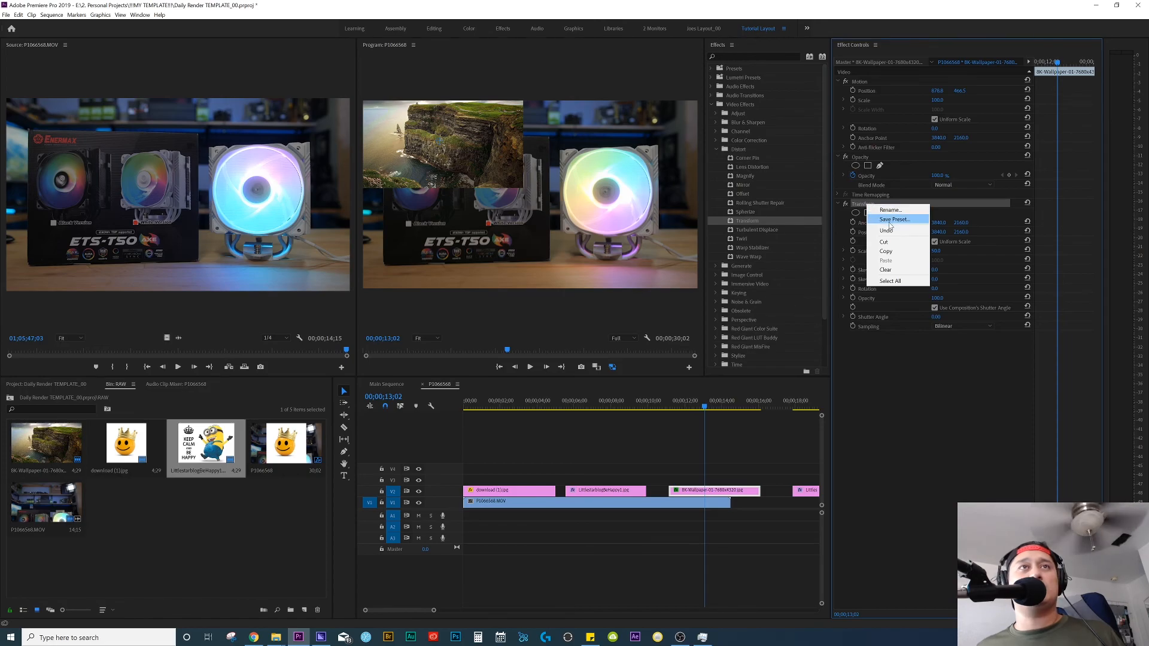
left_click(887, 220)
type("50% Scale value")
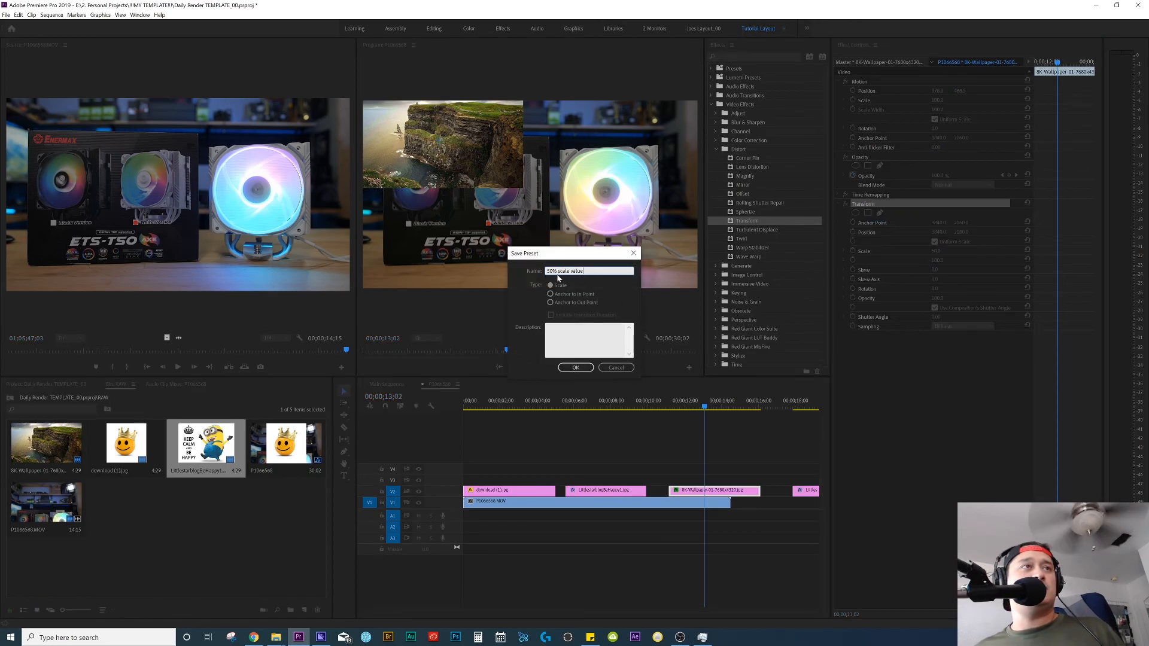
left_click(575, 367)
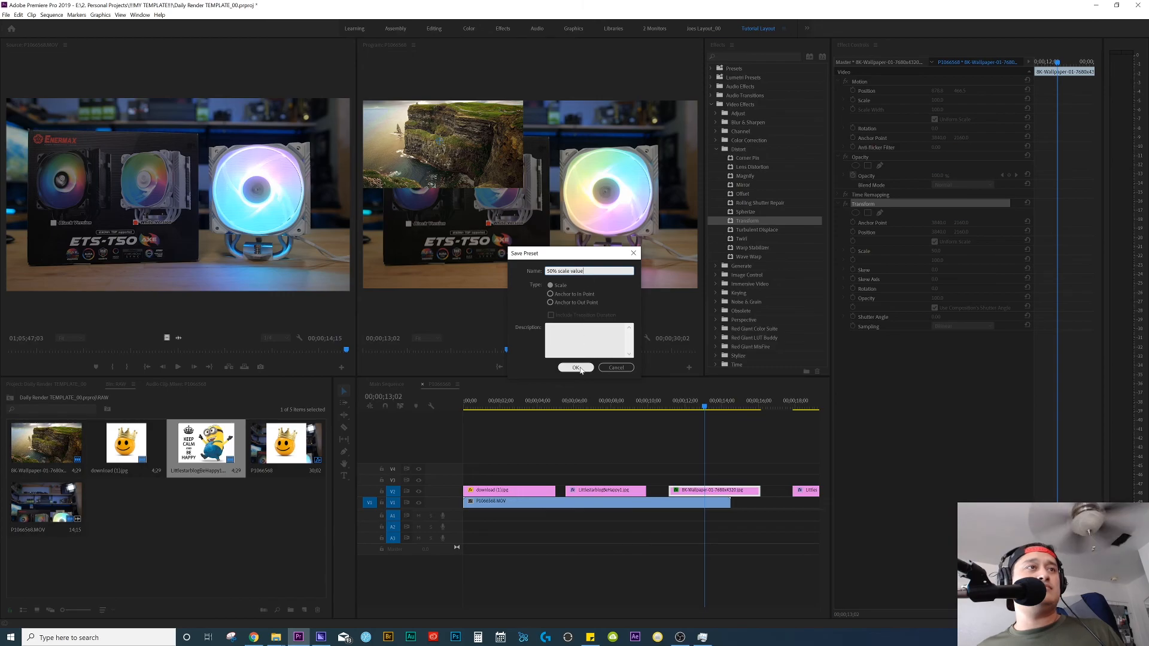
Add the "50% scale value" preset to the Most Used Transitions bin and select it there.
left_click(764, 79)
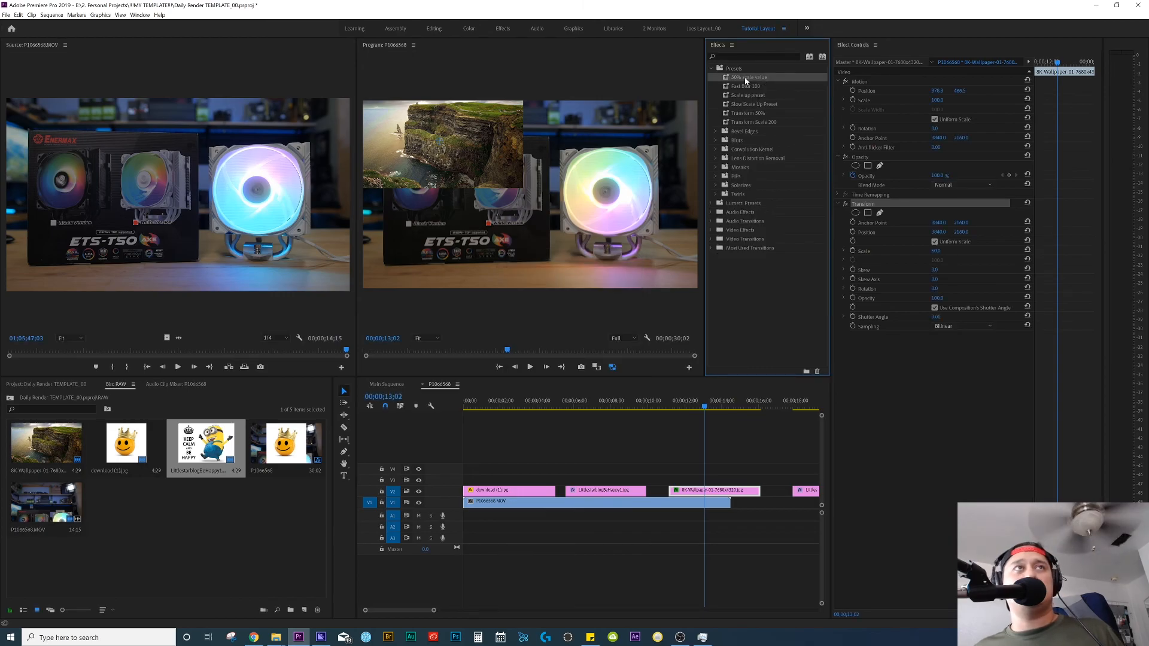
left_click_drag(745, 79, 763, 249)
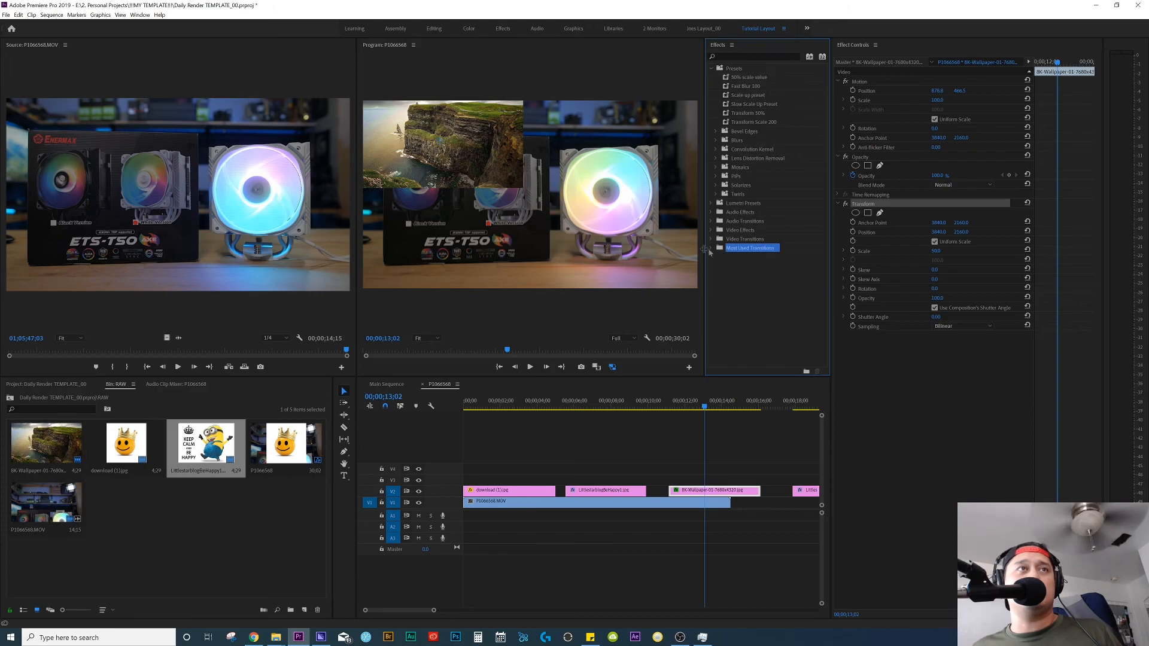
left_click(711, 248)
left_click(757, 257)
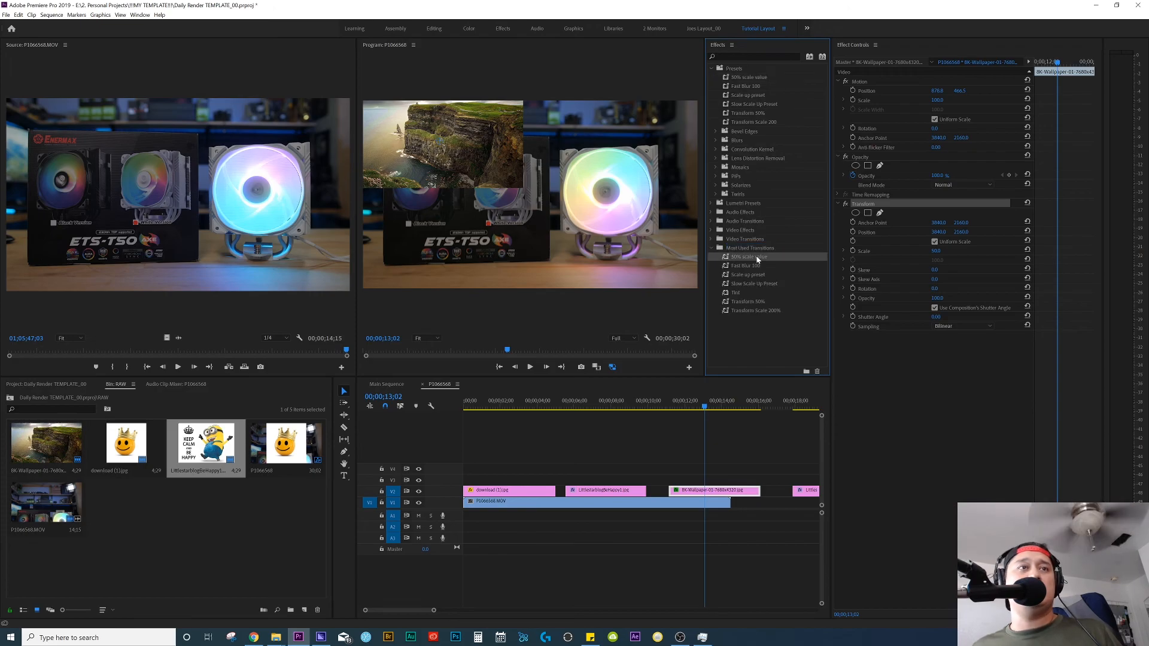
Undo the cliff wallpaper clip's Transform and position edits, and apply the "50% scale value" preset to it instead.
key("ctrl+z")
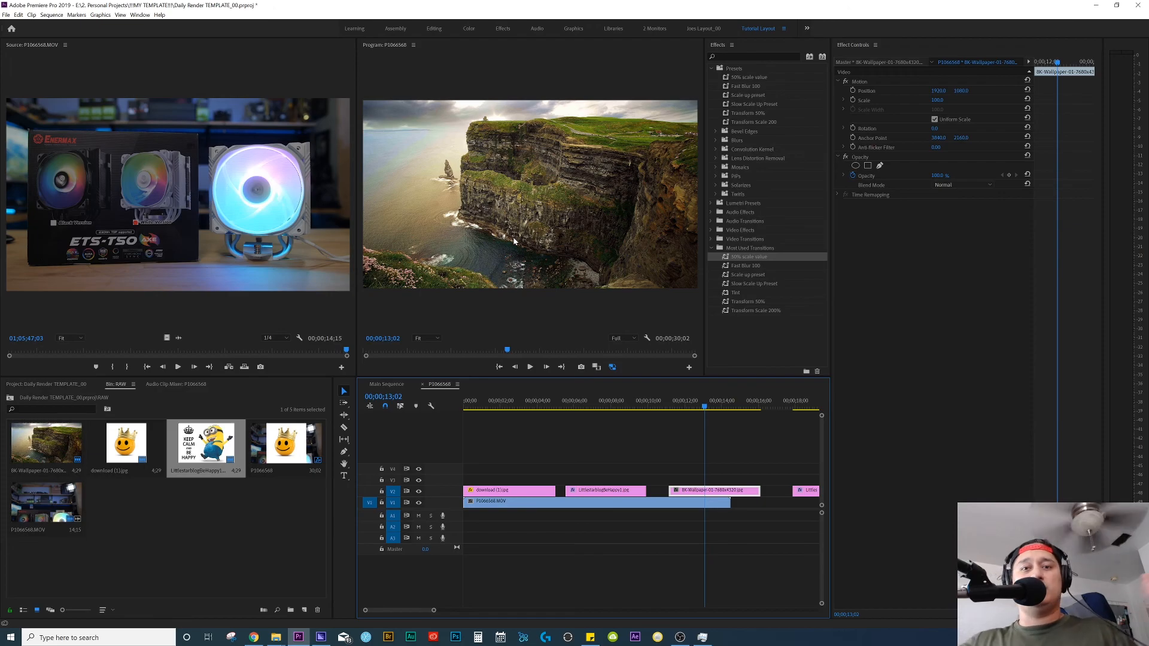
left_click(938, 100)
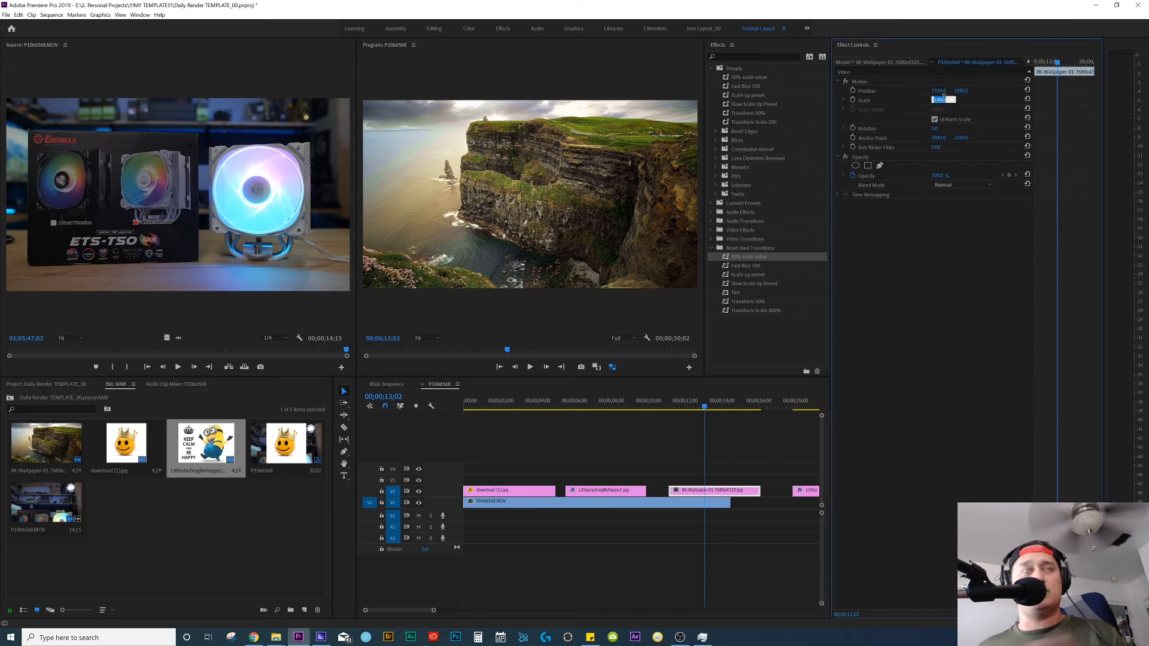
left_click_drag(748, 261, 935, 285)
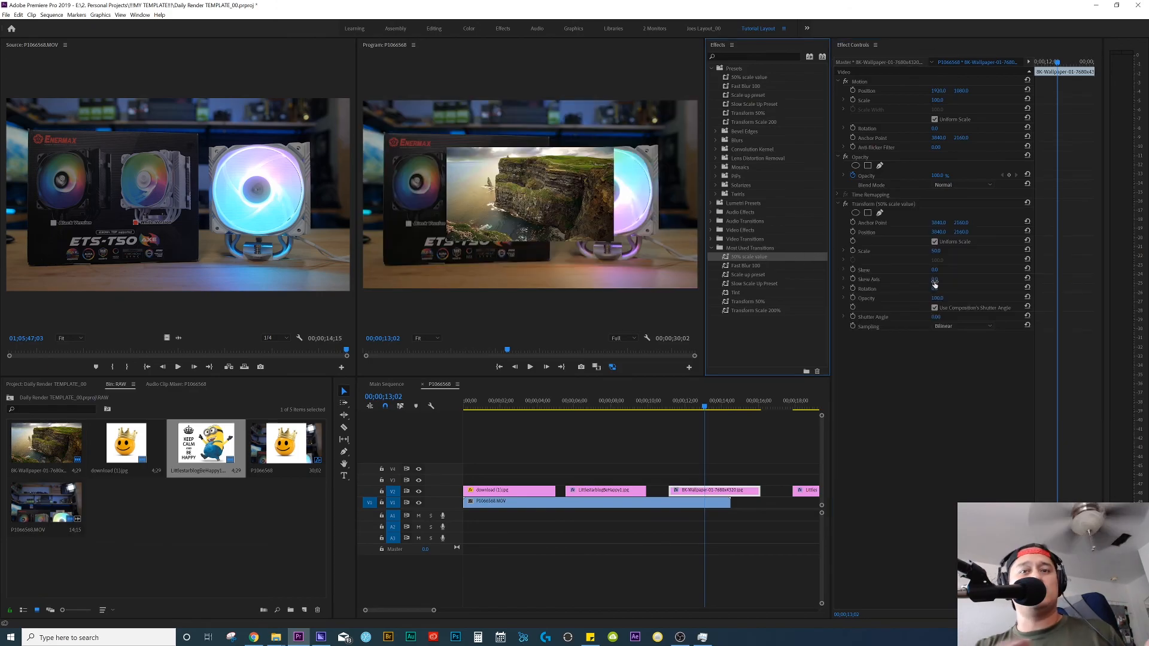
Try moving the cliff wallpaper picture to the frame's upper-left corner and reset its Motion Position.
left_click(871, 92)
left_click_drag(565, 210, 483, 158)
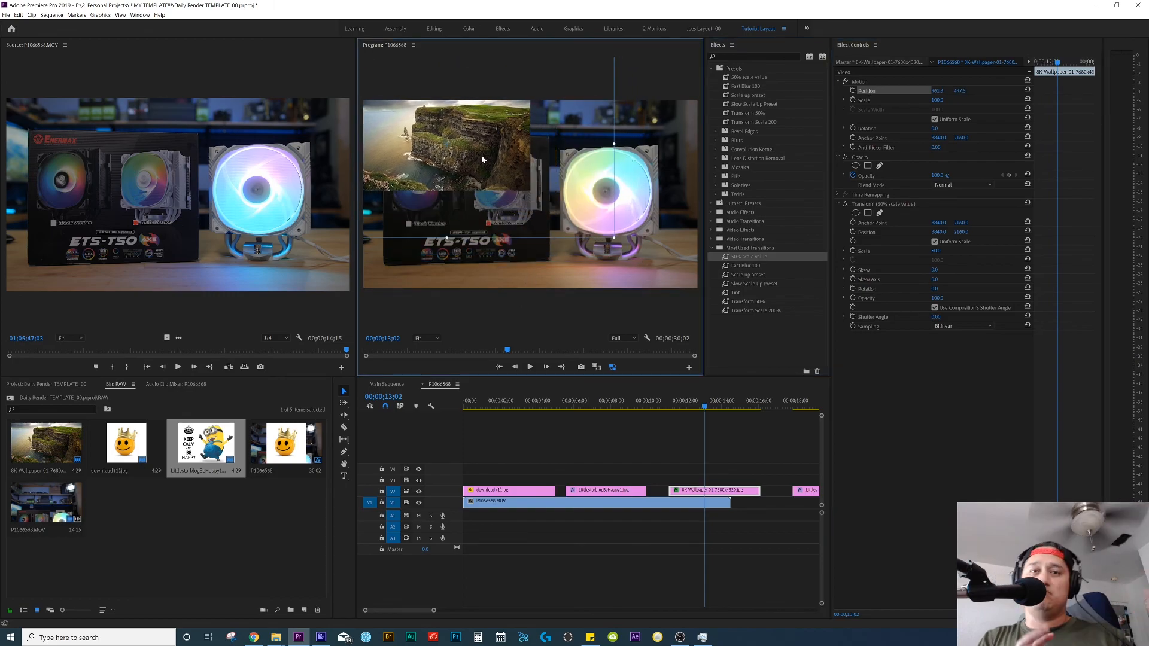
left_click(1027, 91)
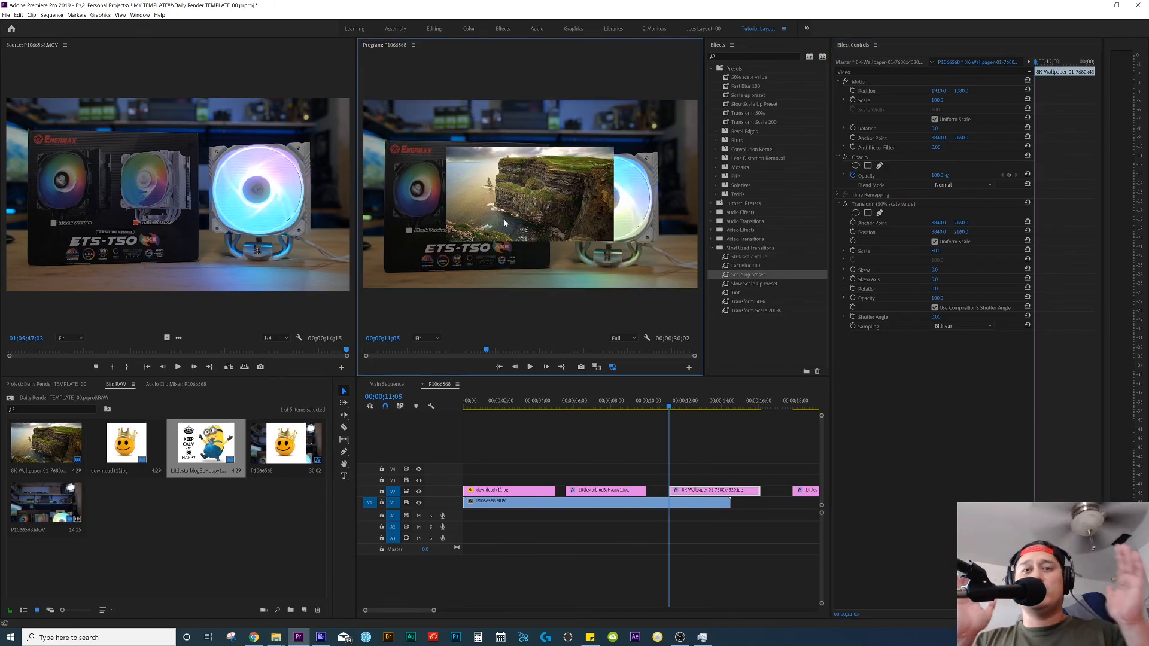
Add "Scale up preset" beneath the 50% Transform on the cliff wallpaper clip and play the clip to review the combined zoom.
left_click_drag(748, 274, 896, 378)
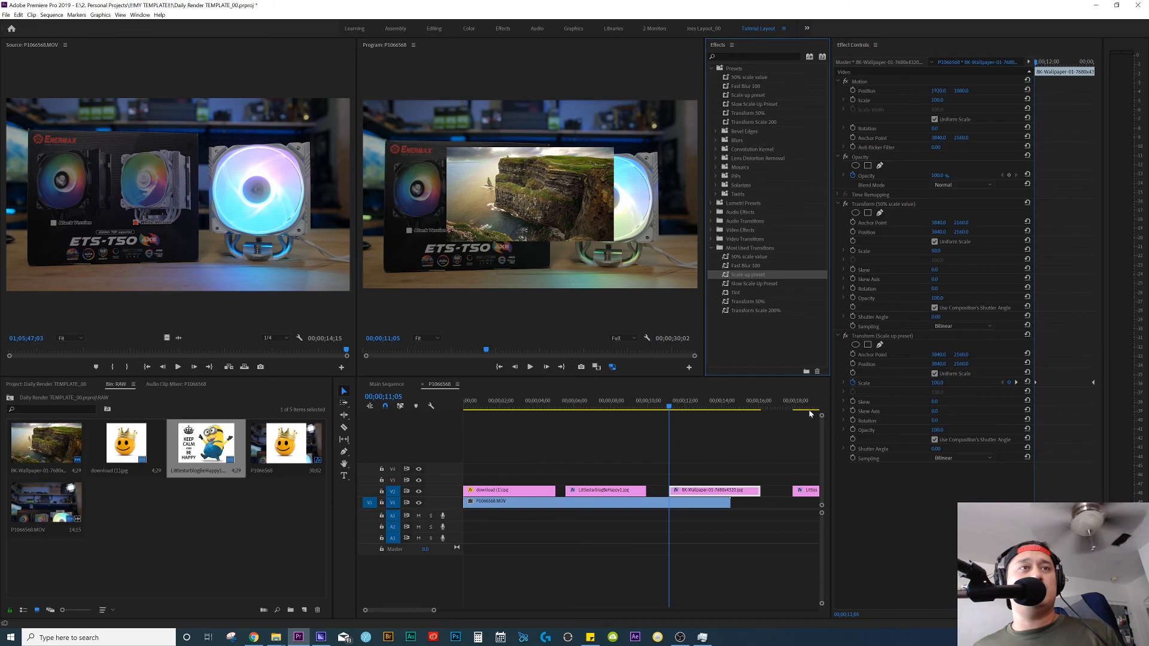
key("space")
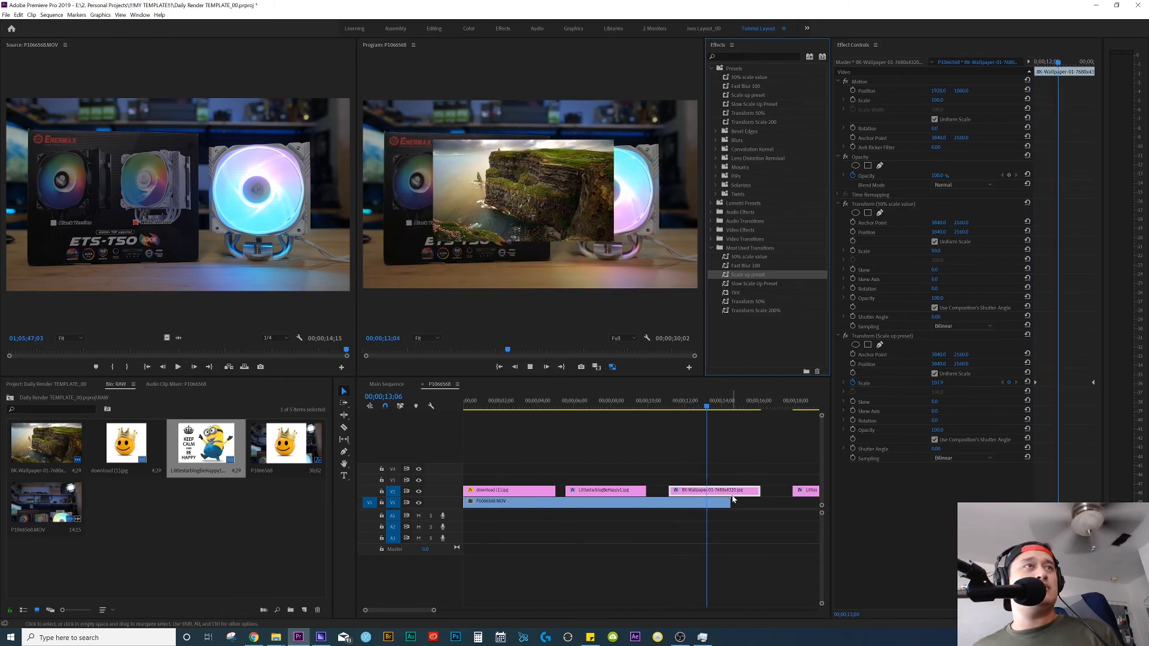
left_click(688, 458)
key("space")
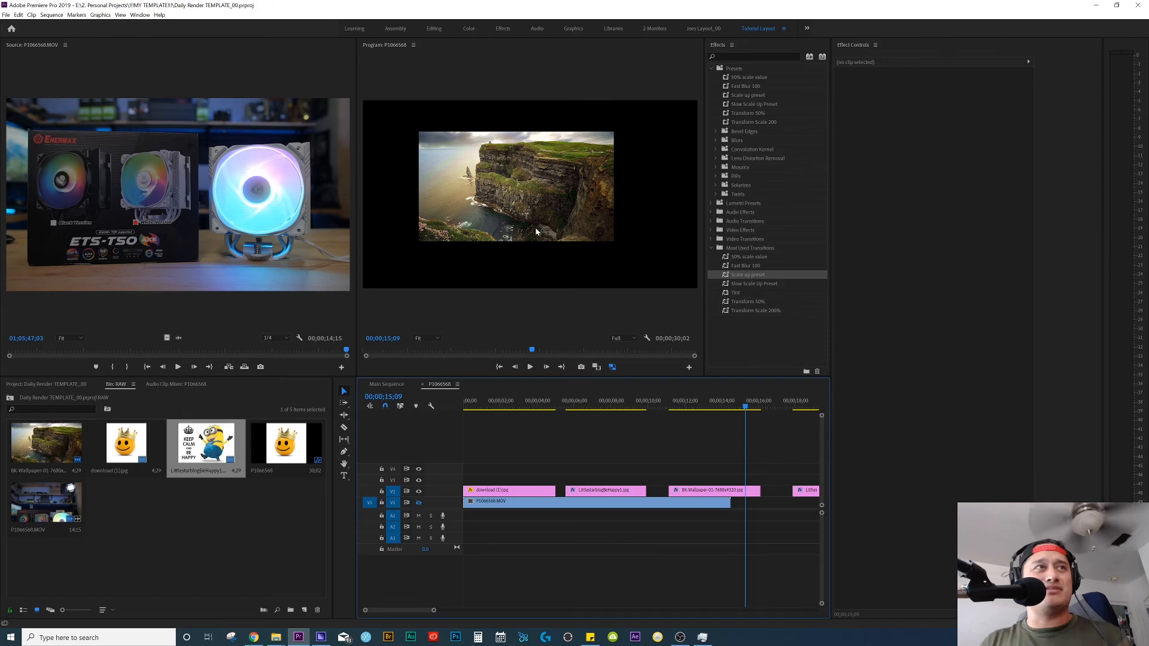
left_click(712, 491)
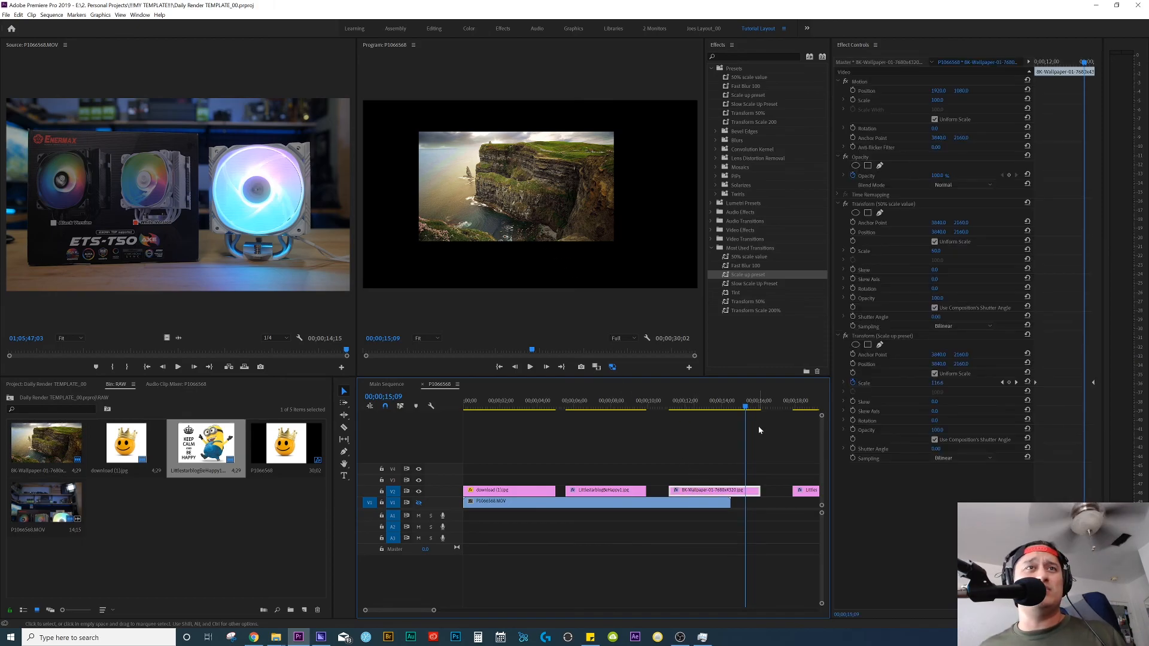